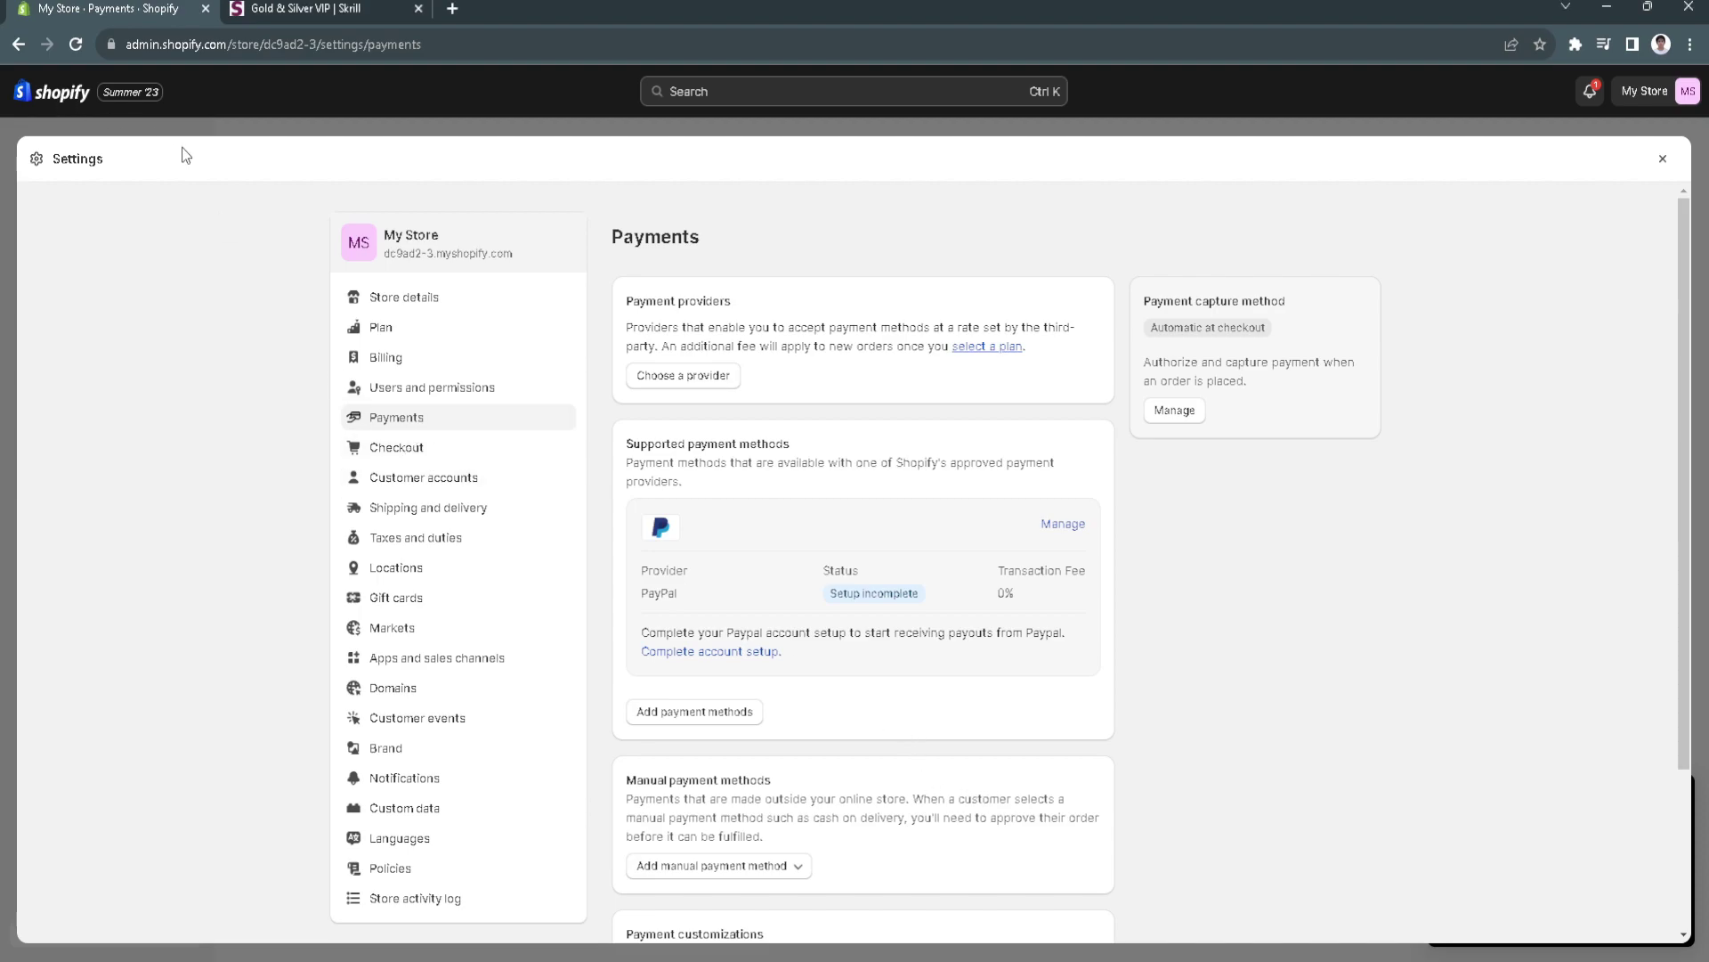
# - Close the payments settings overlay to return to the store's admin home page
pyautogui.click(1663, 157)
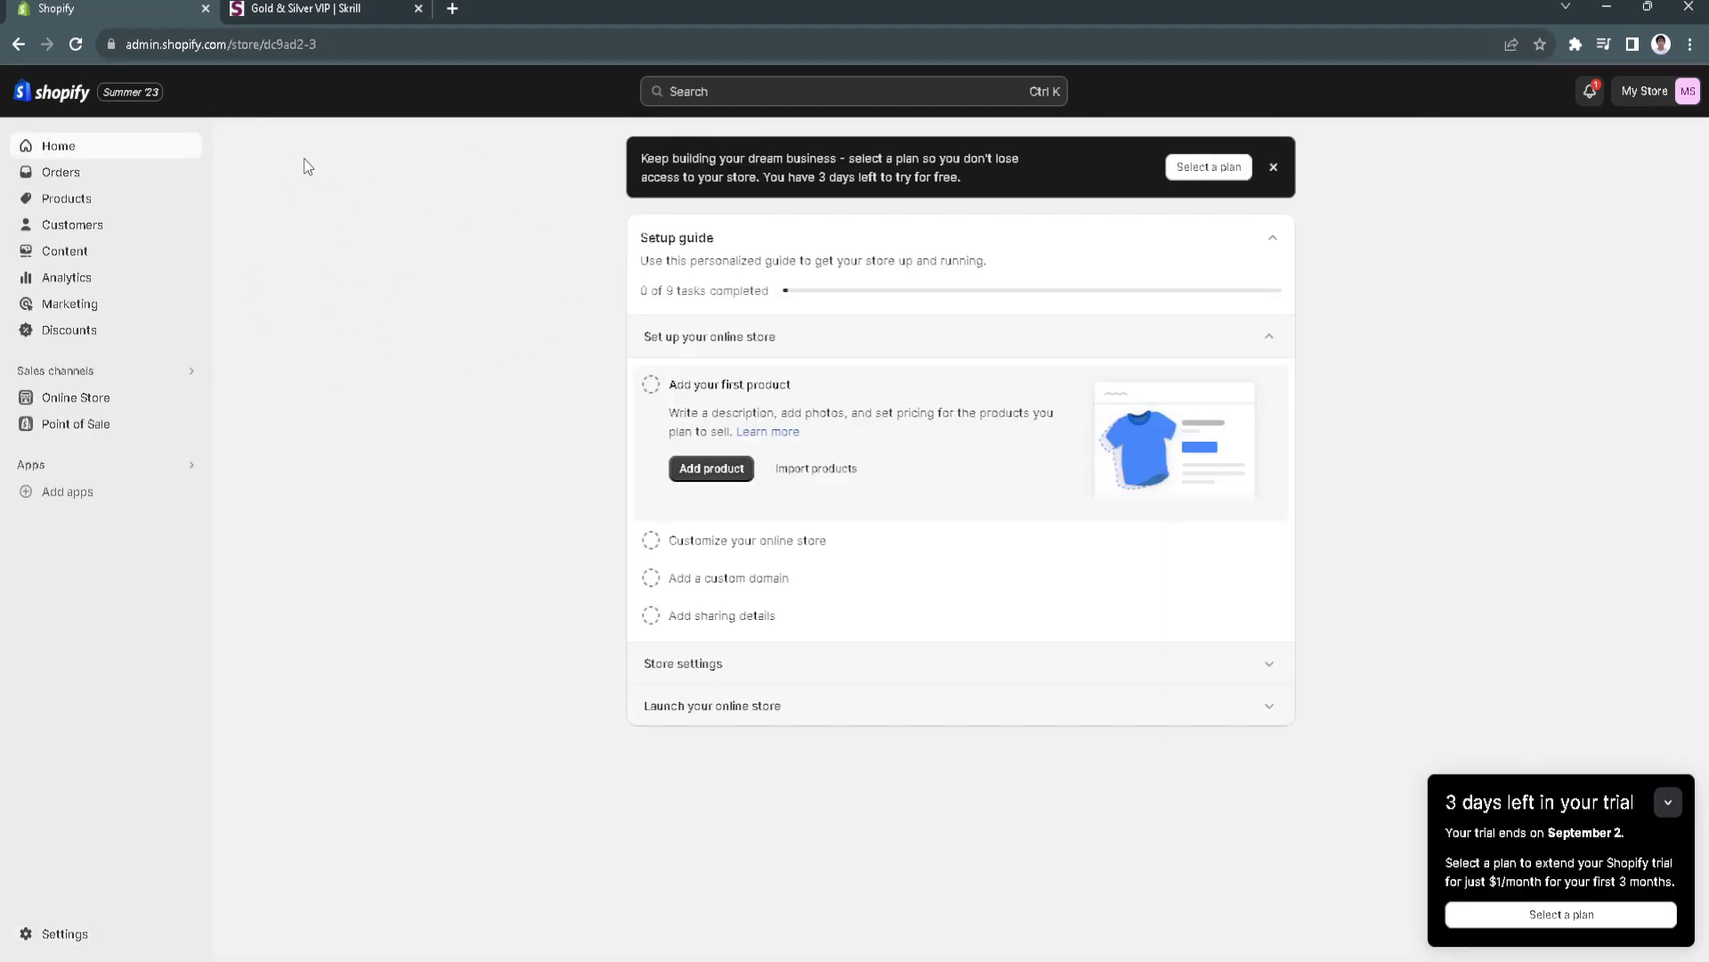
# - Bring up the Skrill VIP Fast Lane tab and dismiss its cookie banner
pyautogui.click(299, 8)
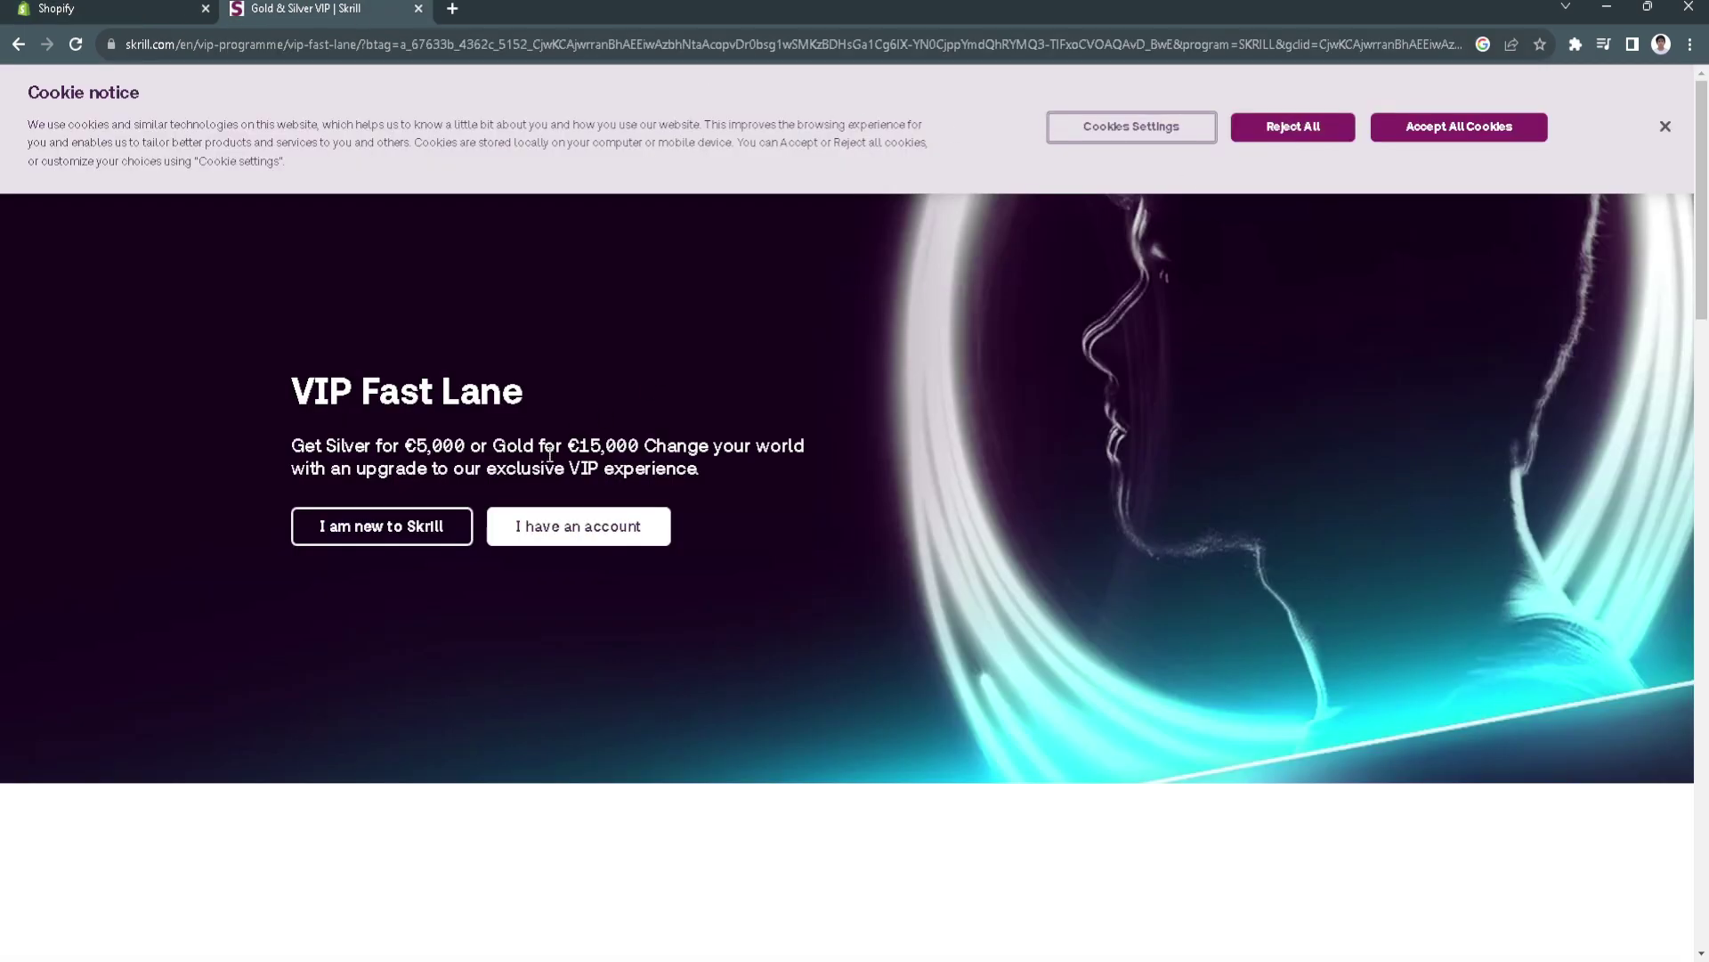
pyautogui.click(1663, 128)
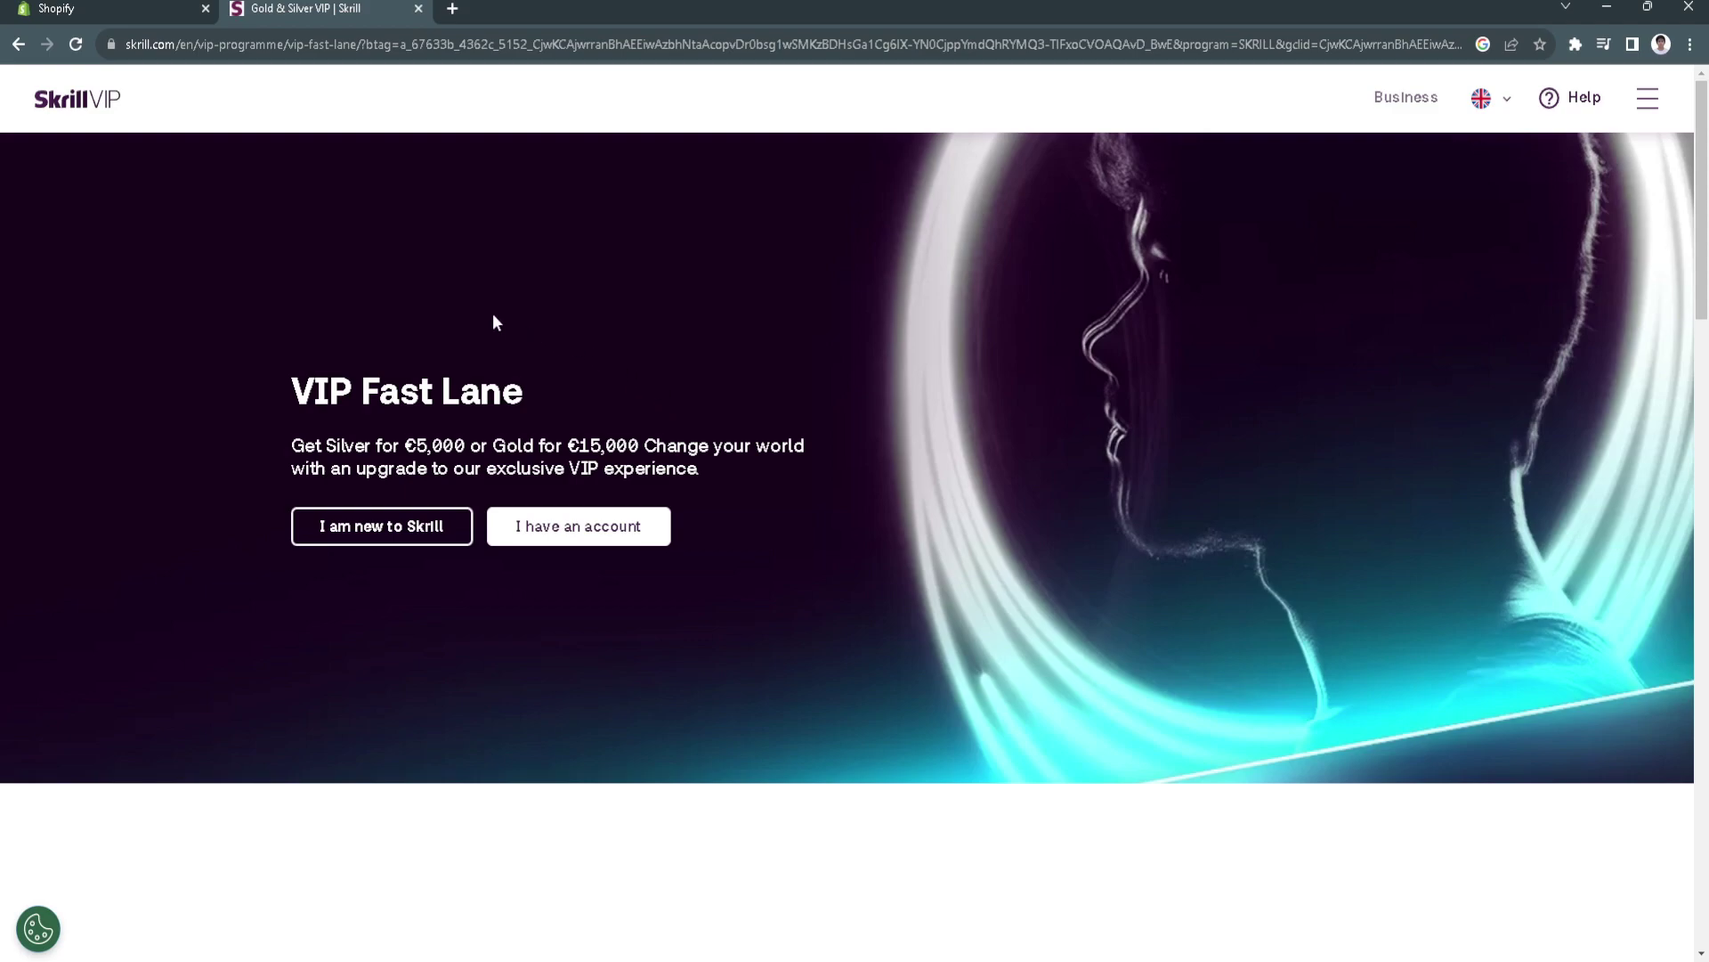
# - Go back to the Shopify admin and open Settings, then the Payments section
pyautogui.click(121, 6)
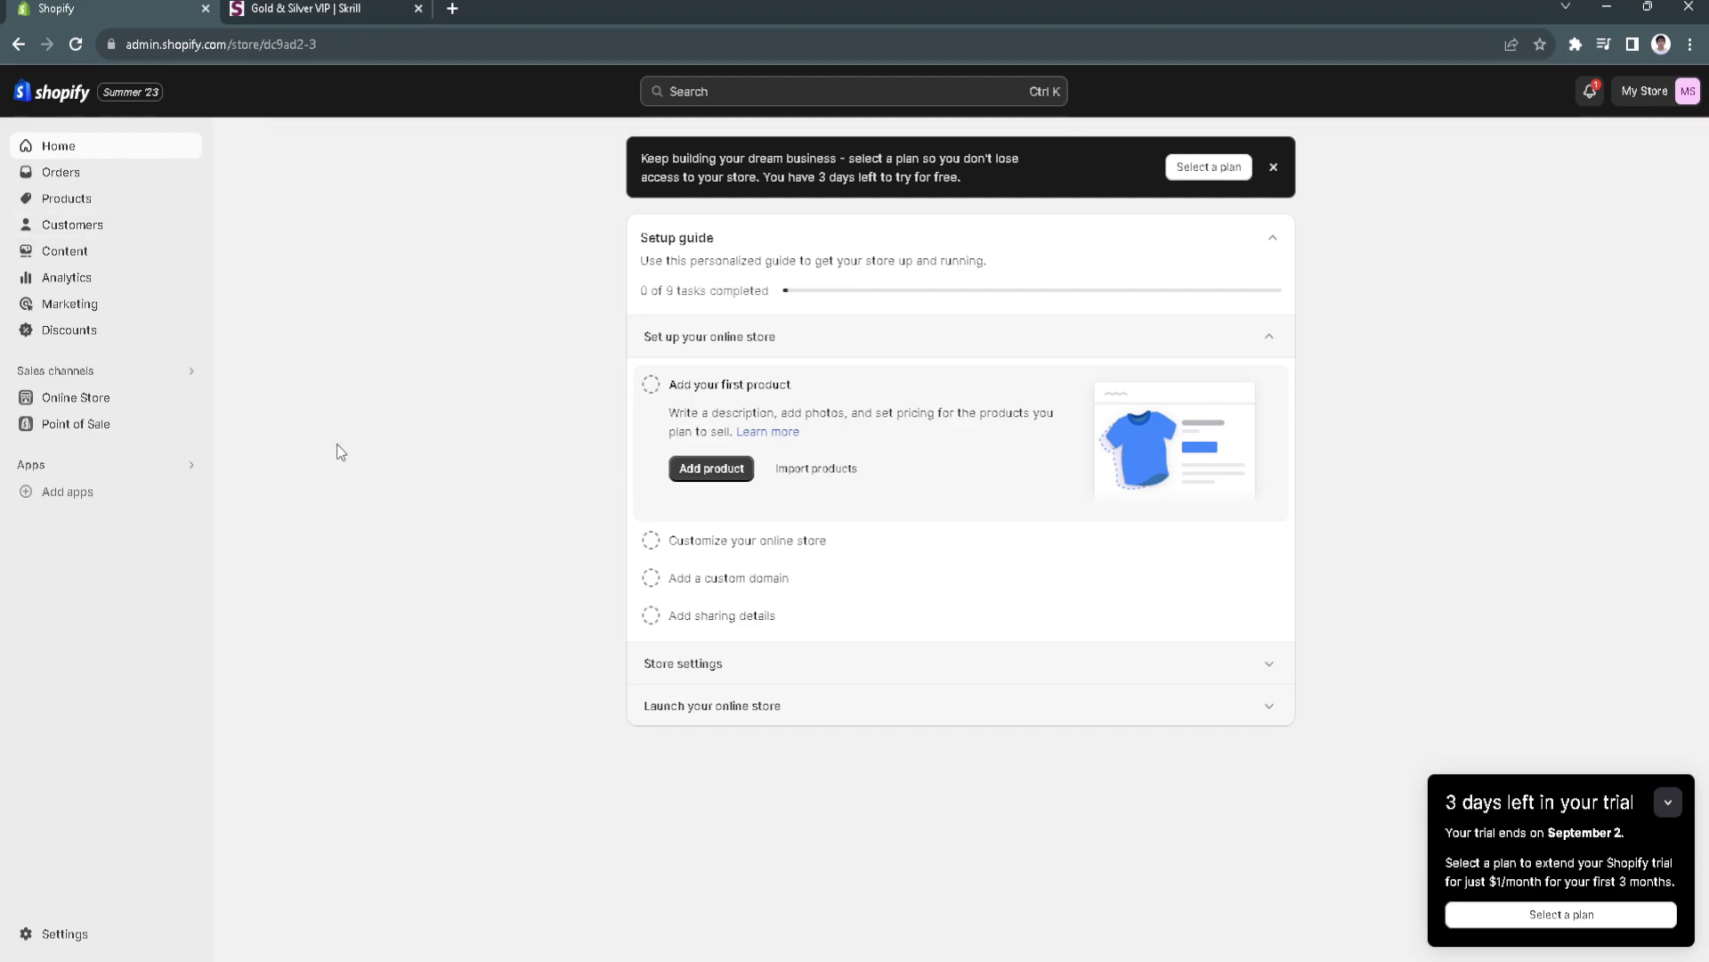
pyautogui.click(63, 934)
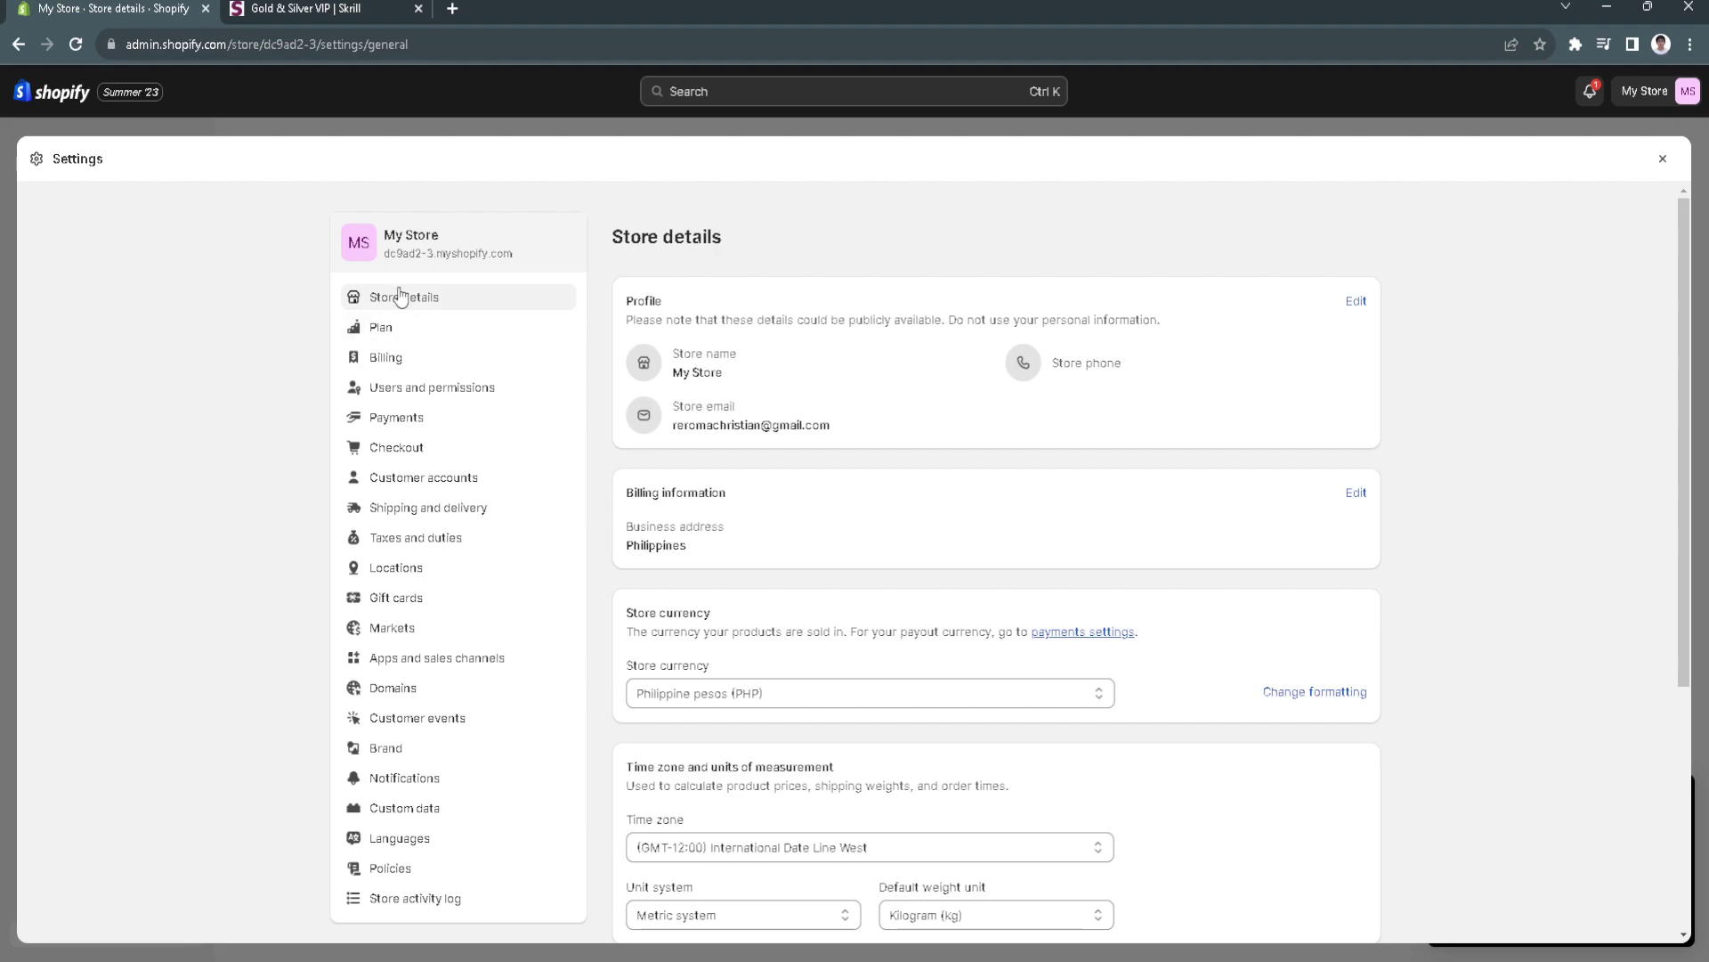
pyautogui.click(394, 419)
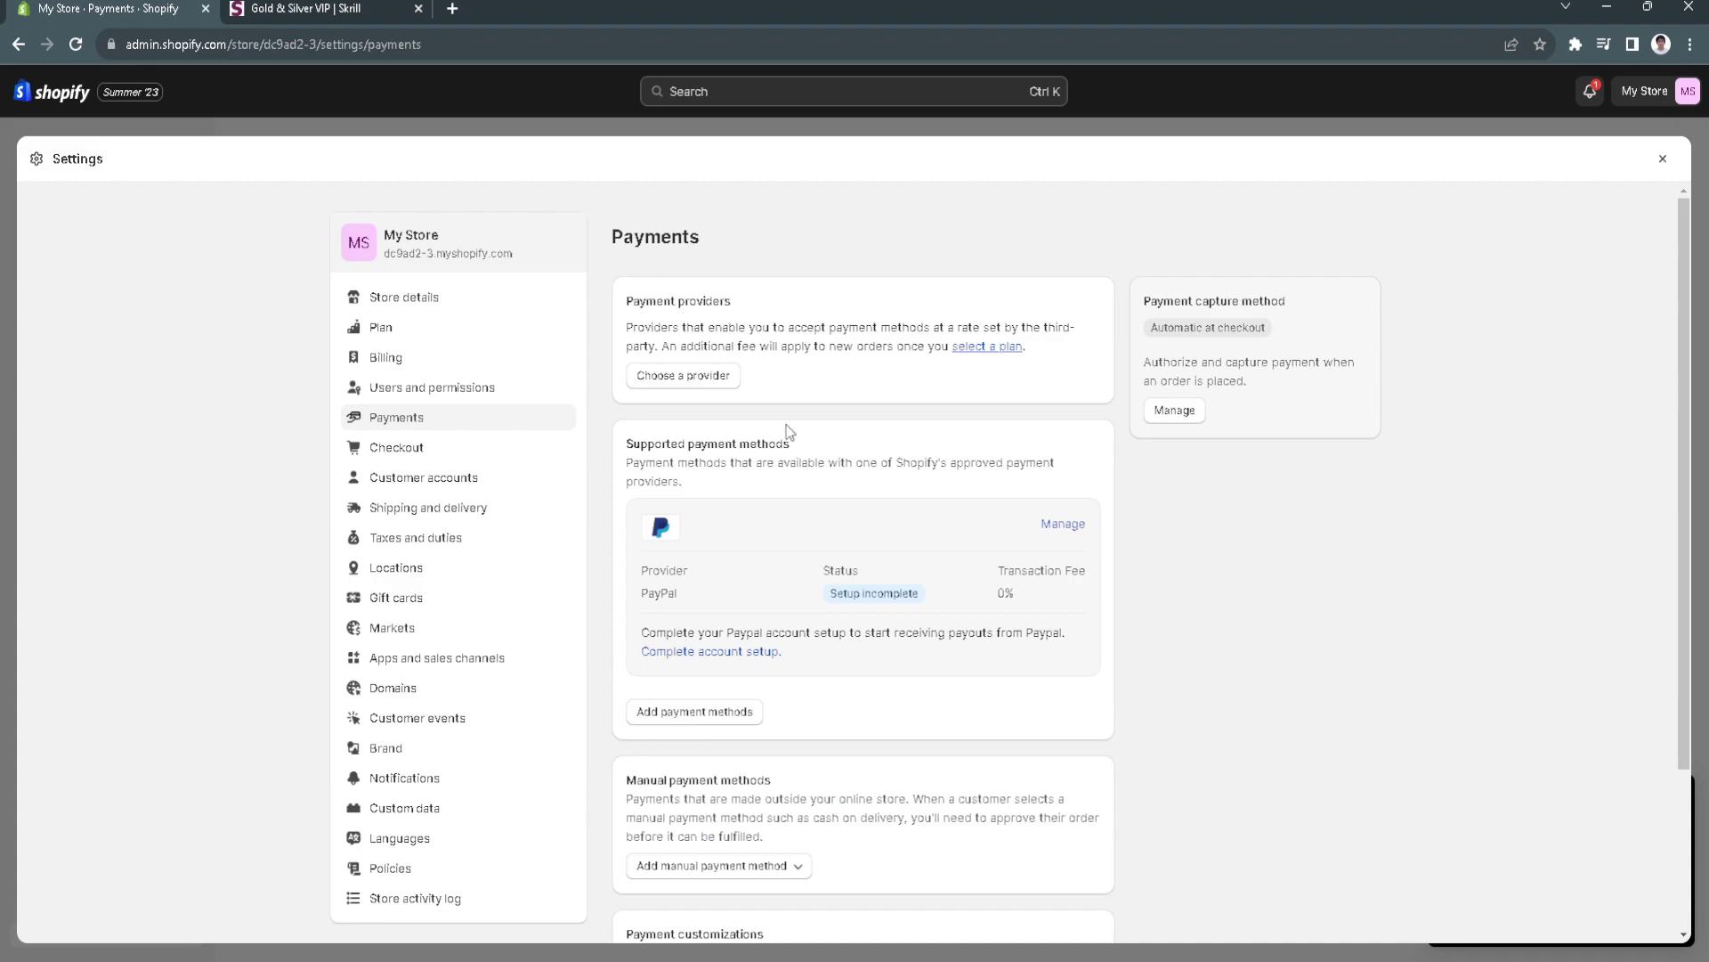
pyautogui.scroll(-4, 760, 474)
pyautogui.scroll(-1, 760, 475)
pyautogui.scroll(5, 759, 474)
pyautogui.scroll(-1, 795, 374)
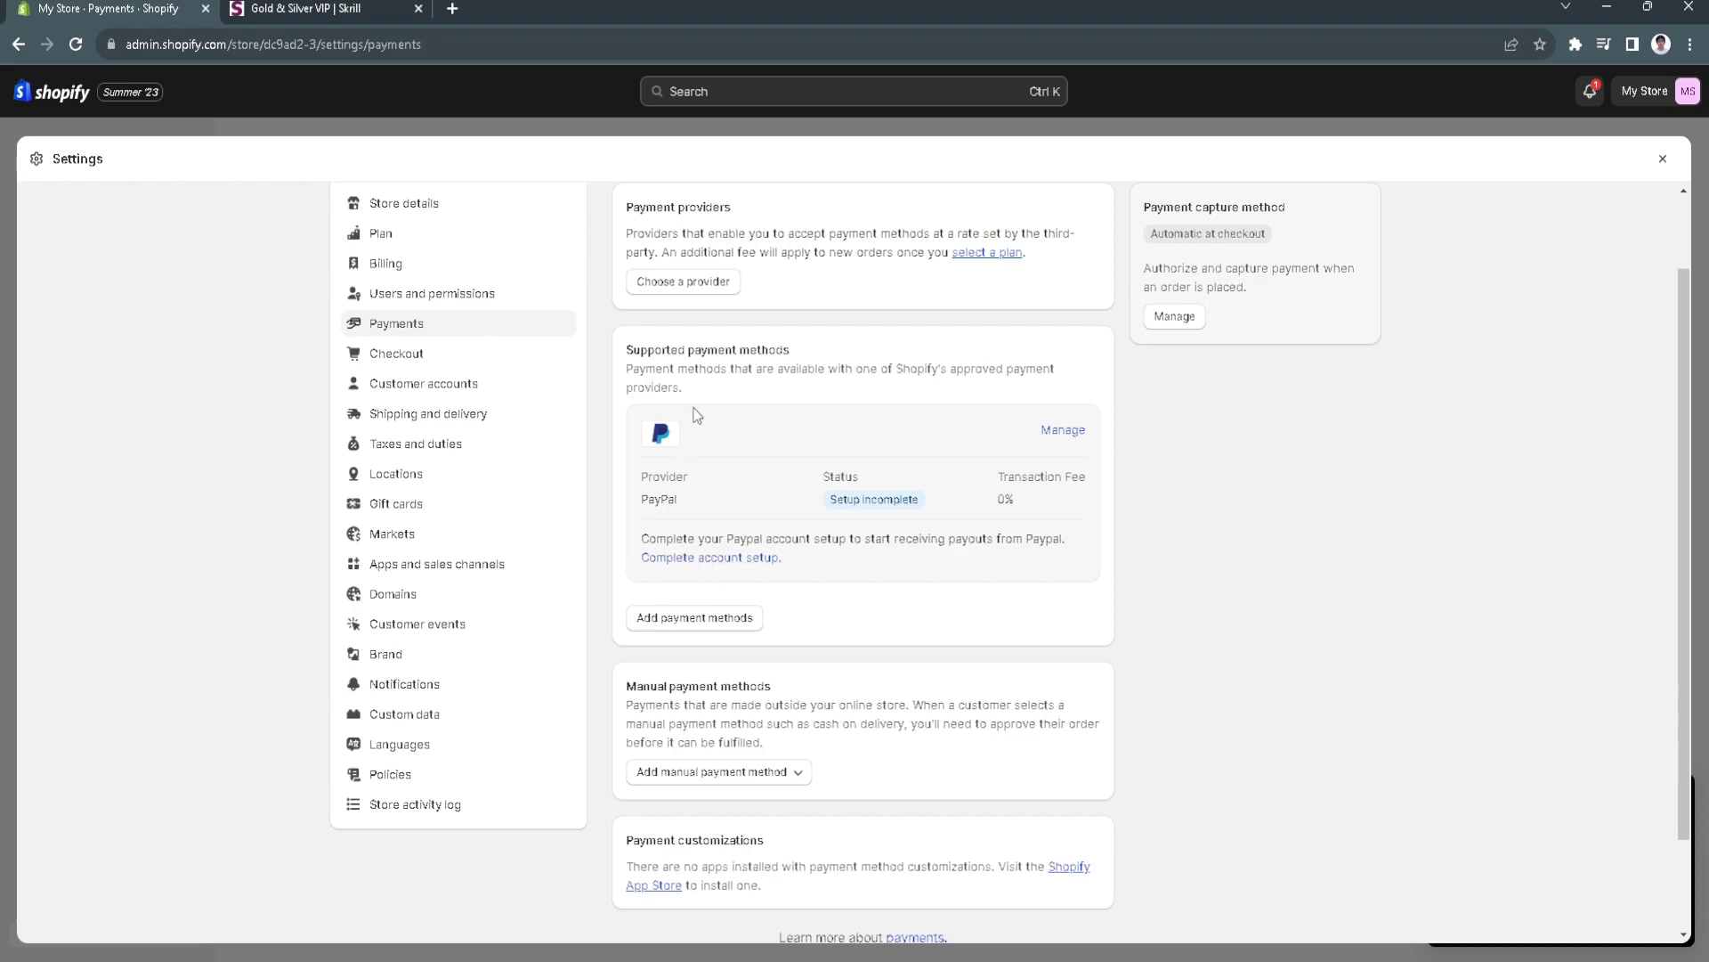
pyautogui.scroll(1, 828, 448)
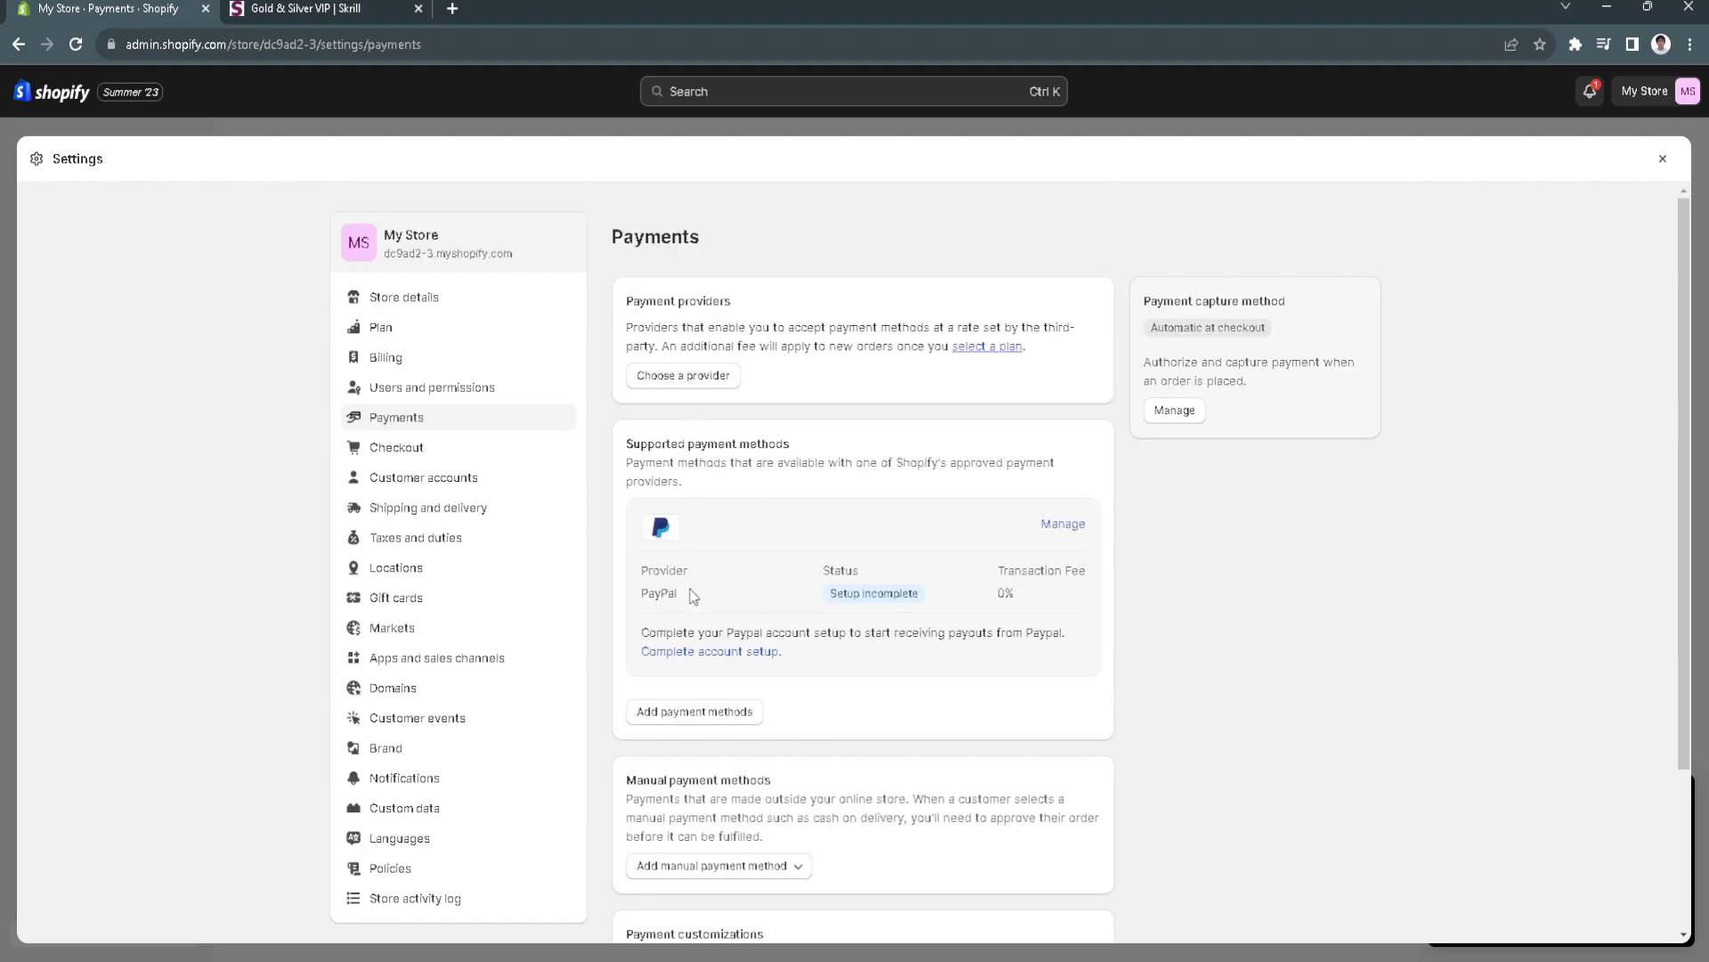
# - Open Add payment methods and switch its search to the Search by provider tab
pyautogui.click(689, 711)
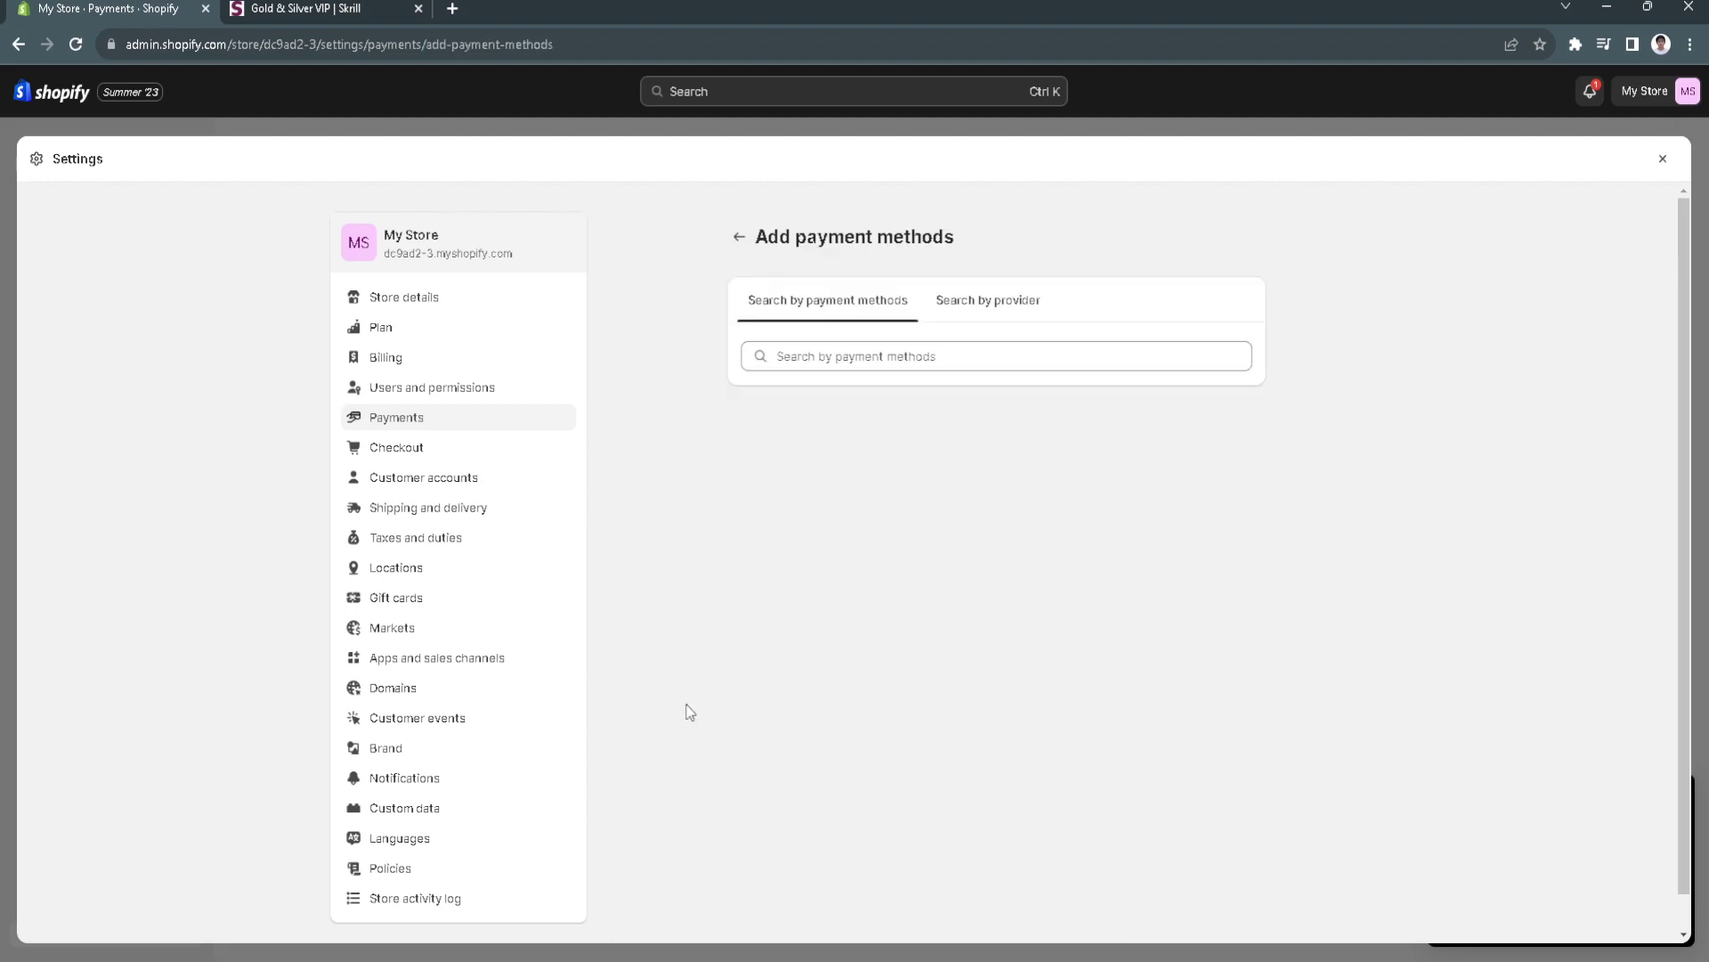
pyautogui.click(839, 354)
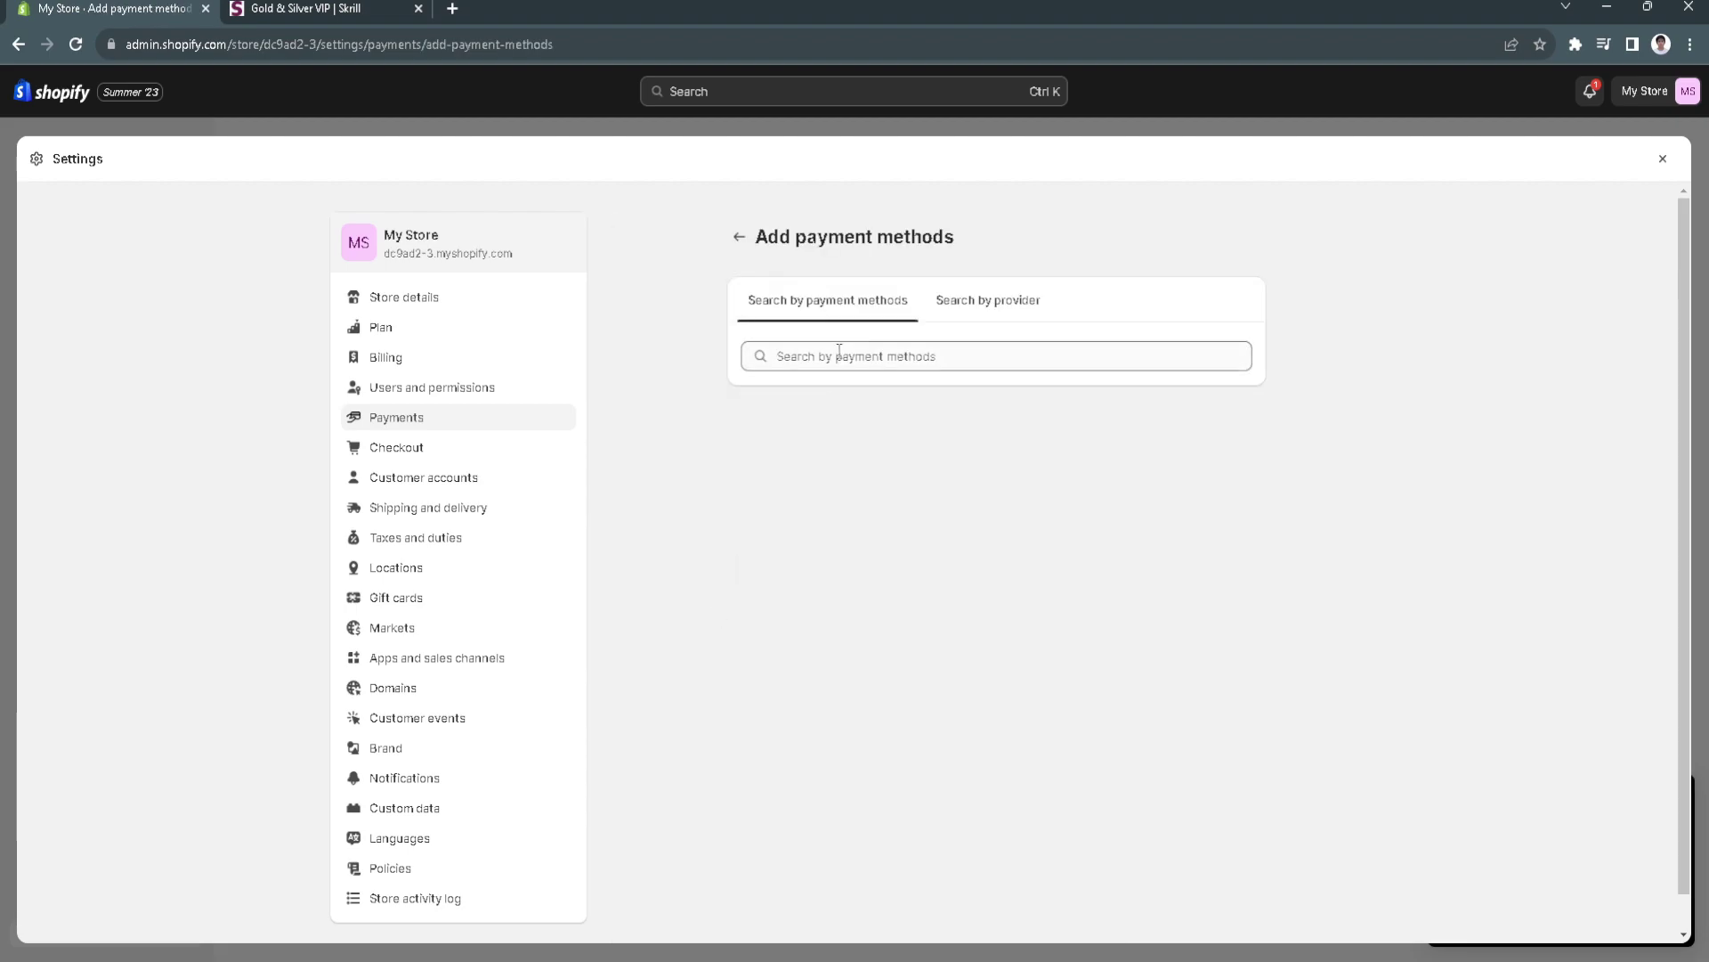
pyautogui.click(840, 354)
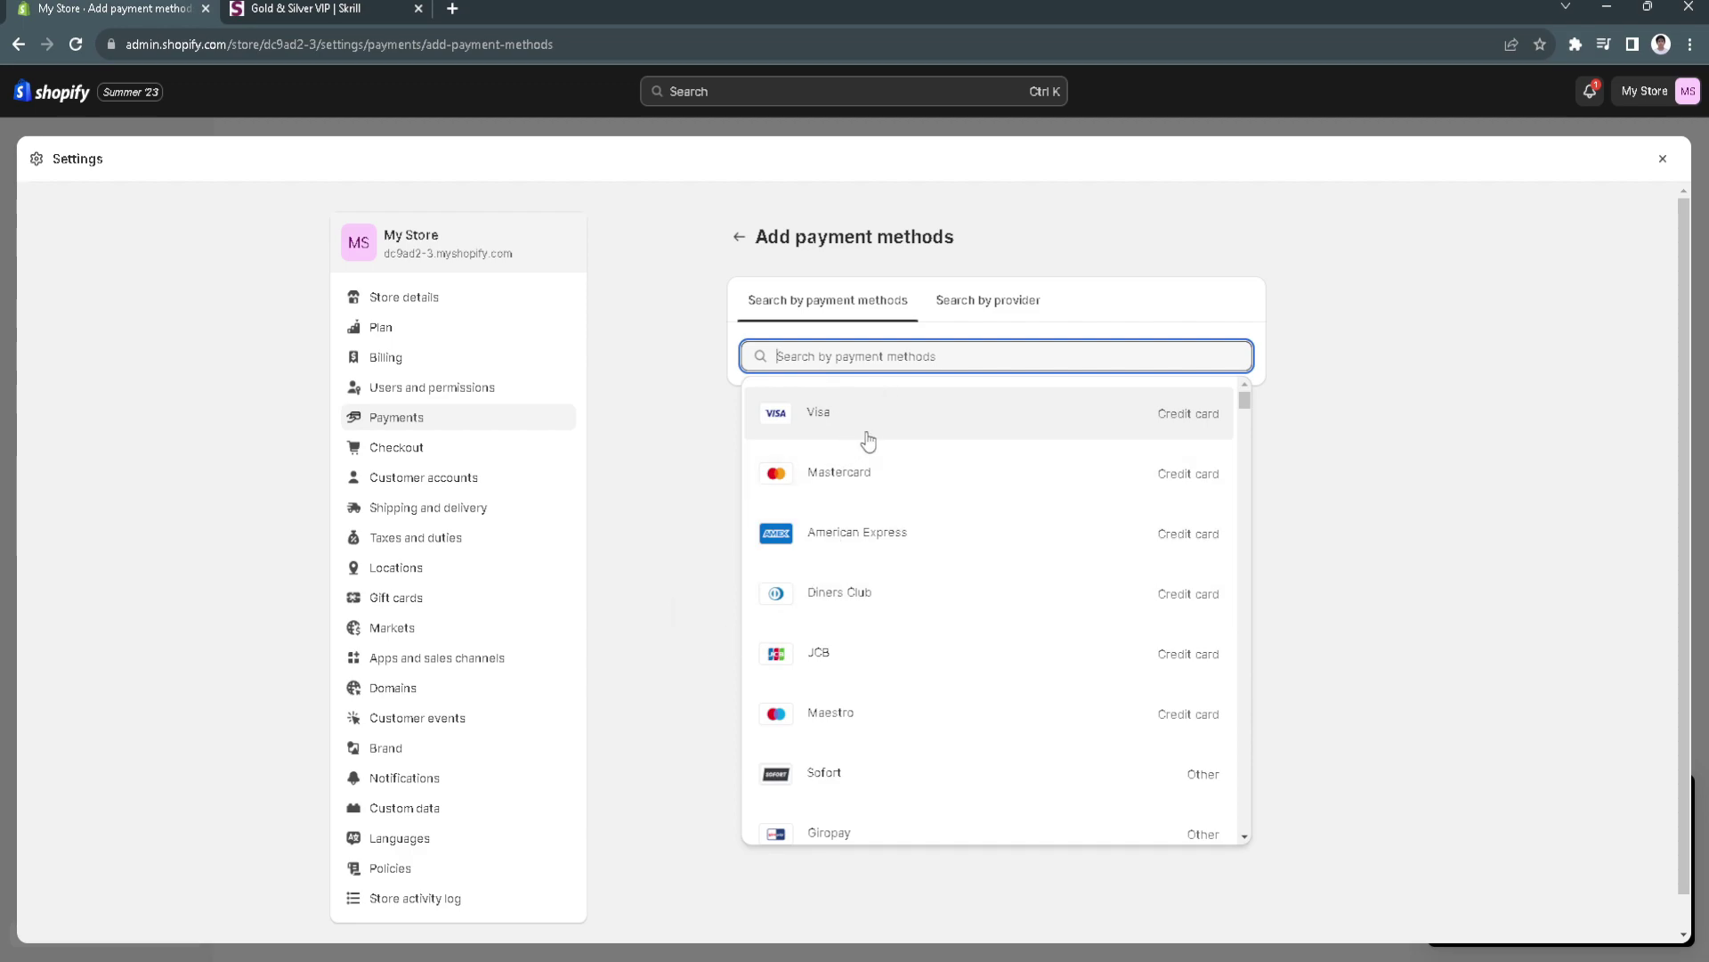
pyautogui.click(945, 305)
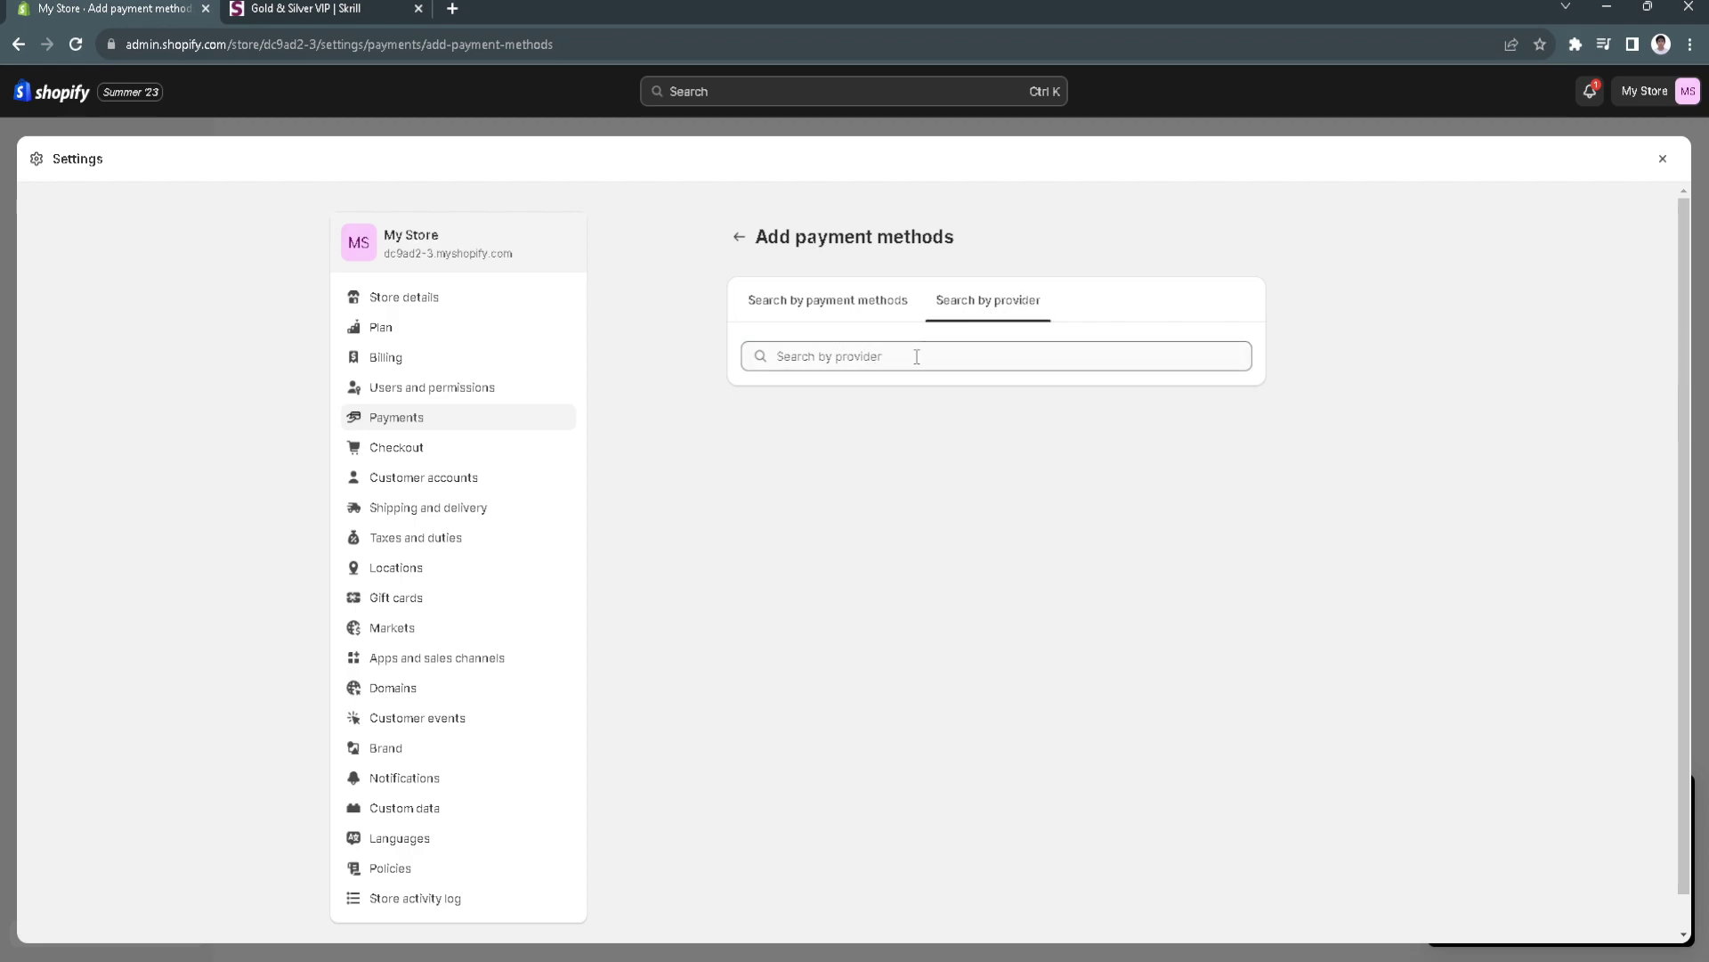
# - Search providers for 'skri', choose Skrill and activate it, then switch back to the Skrill page
pyautogui.click(855, 355)
pyautogui.write('skrill')
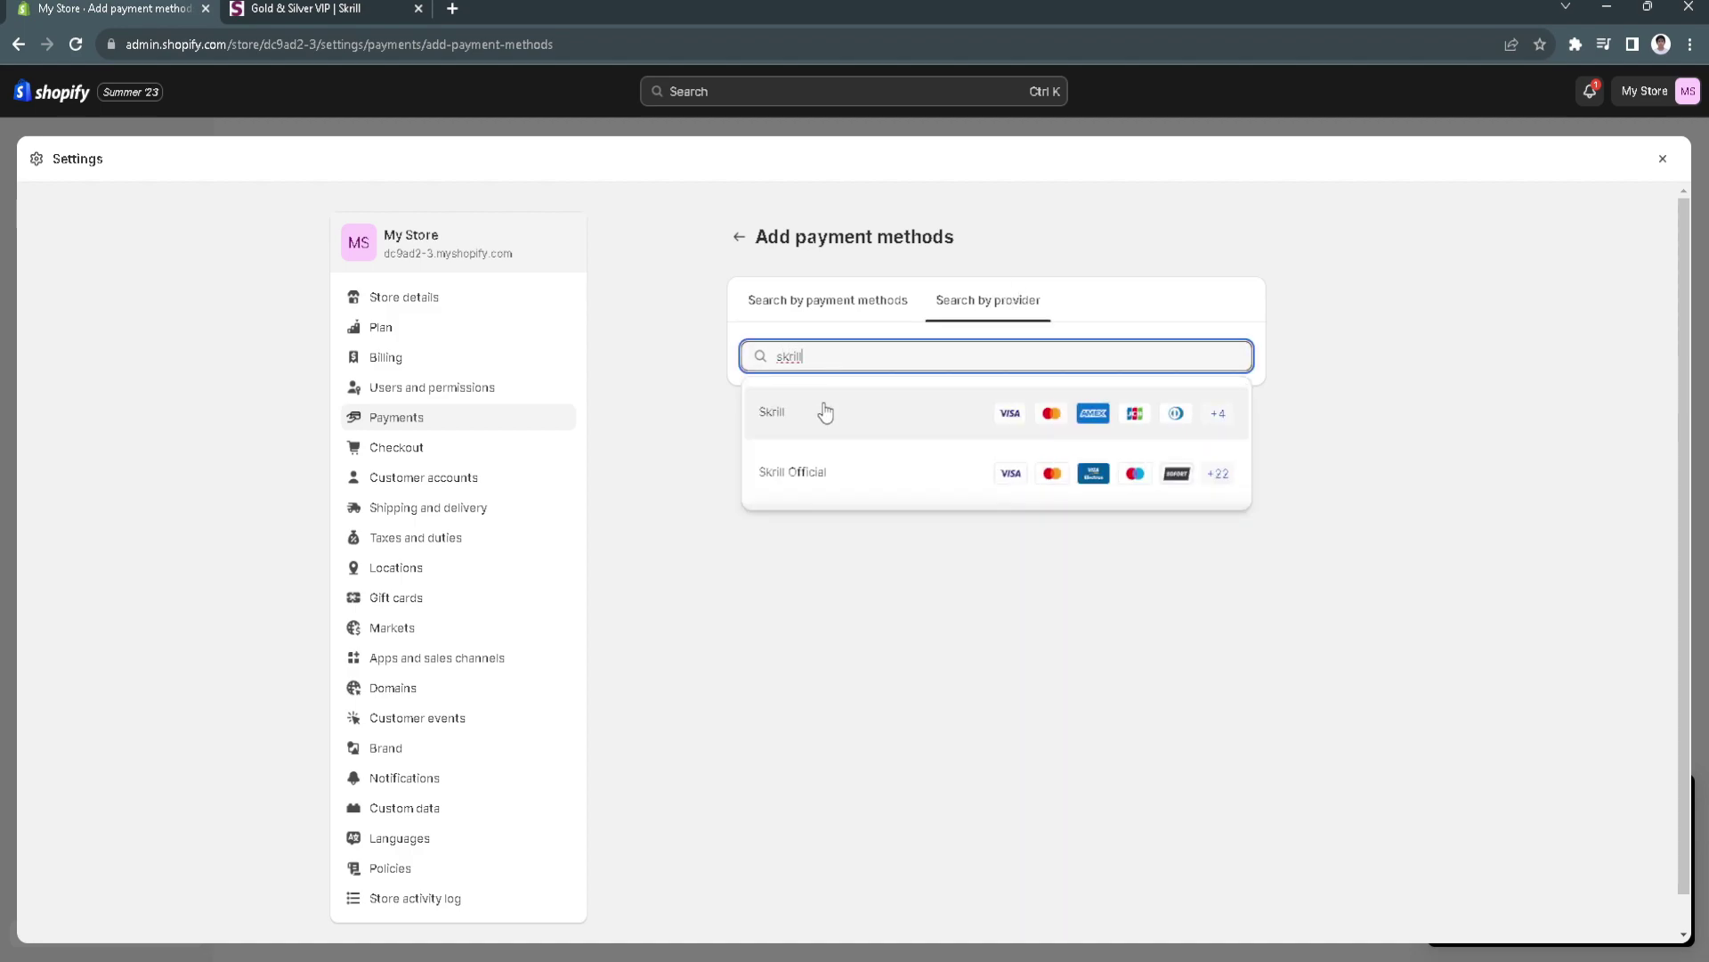
pyautogui.click(826, 412)
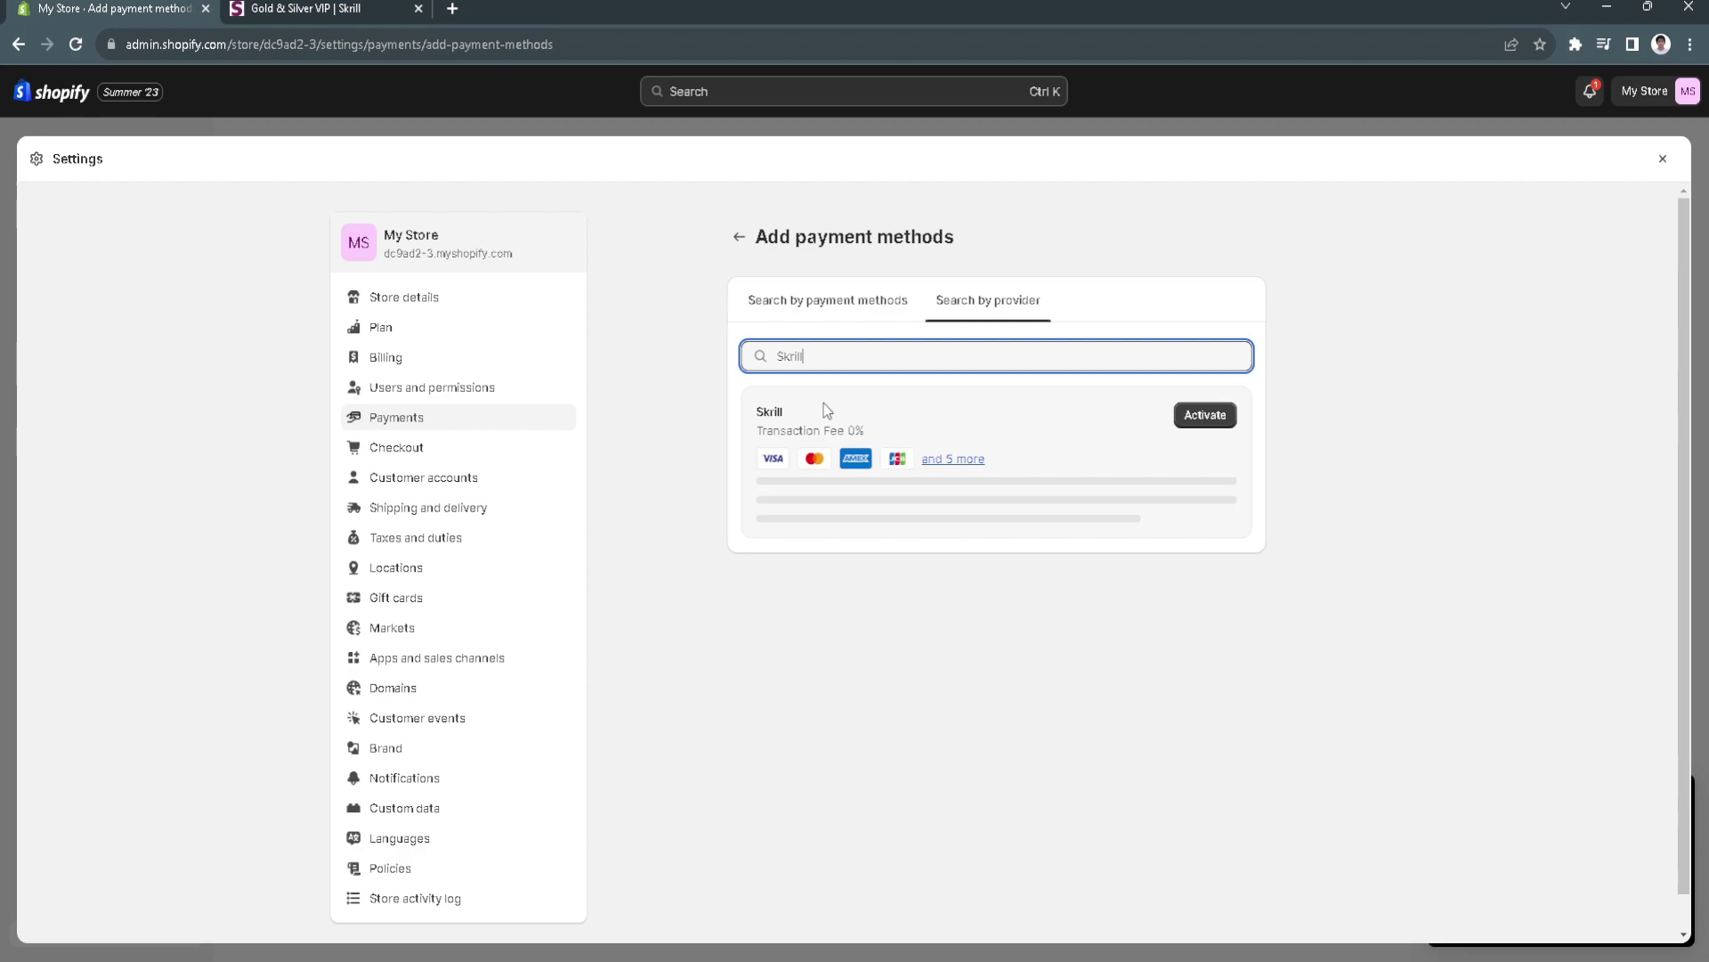
pyautogui.click(1205, 414)
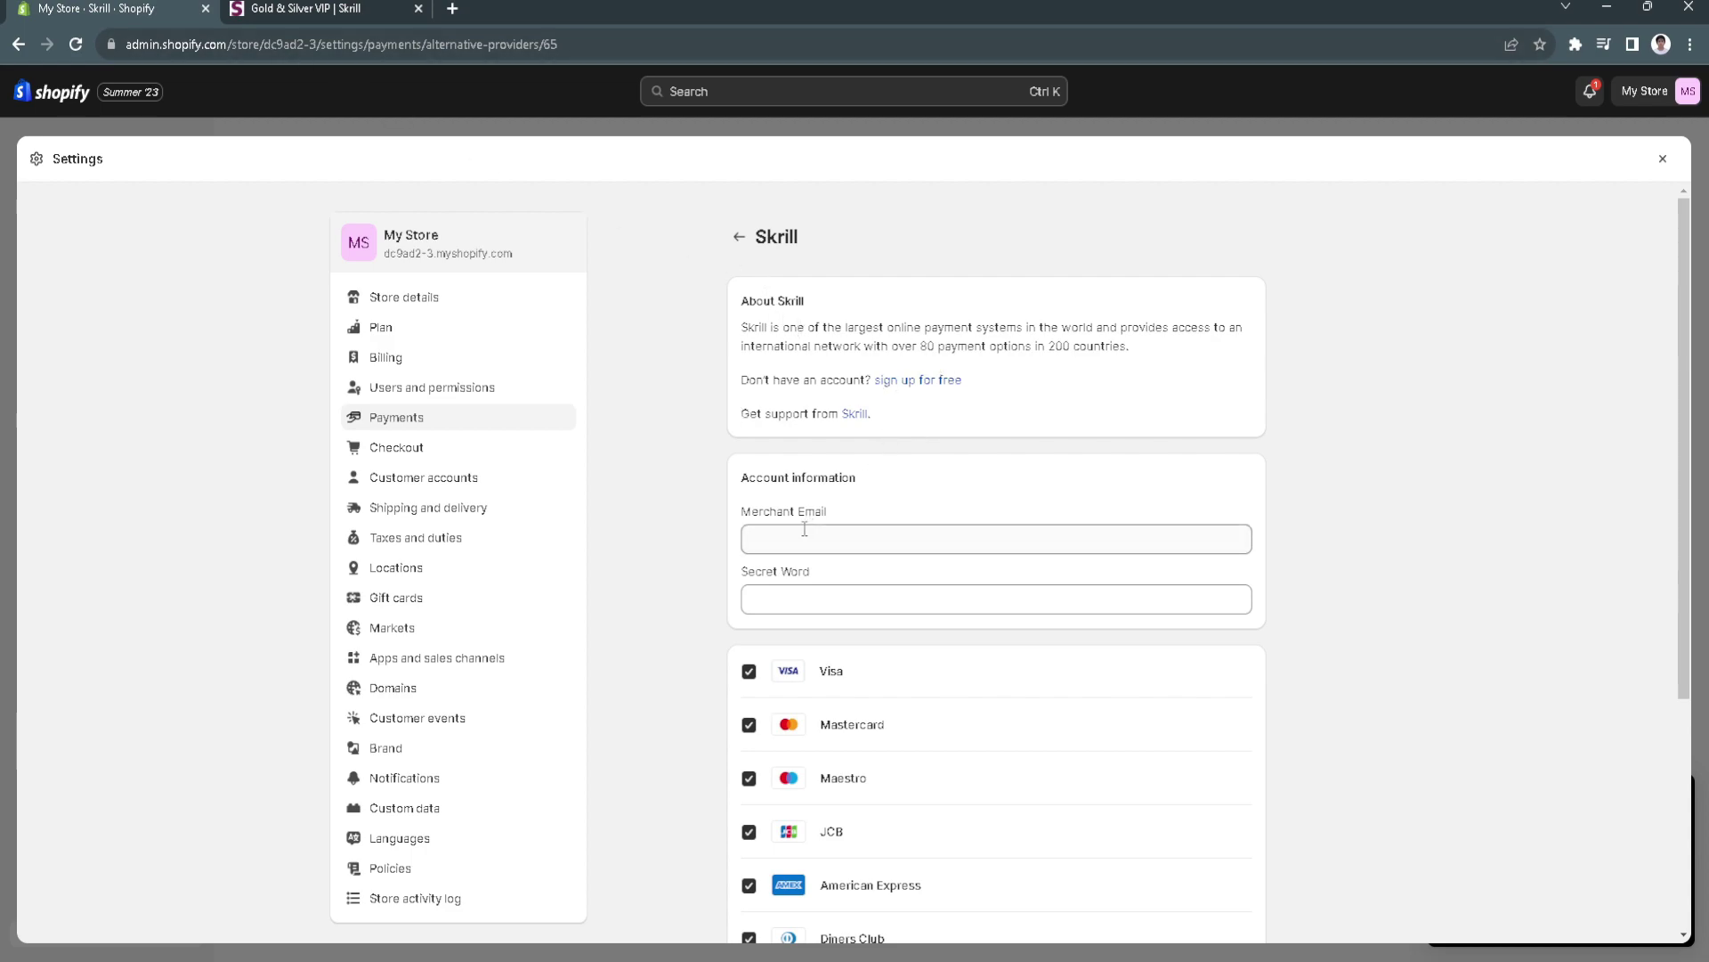
pyautogui.click(314, 9)
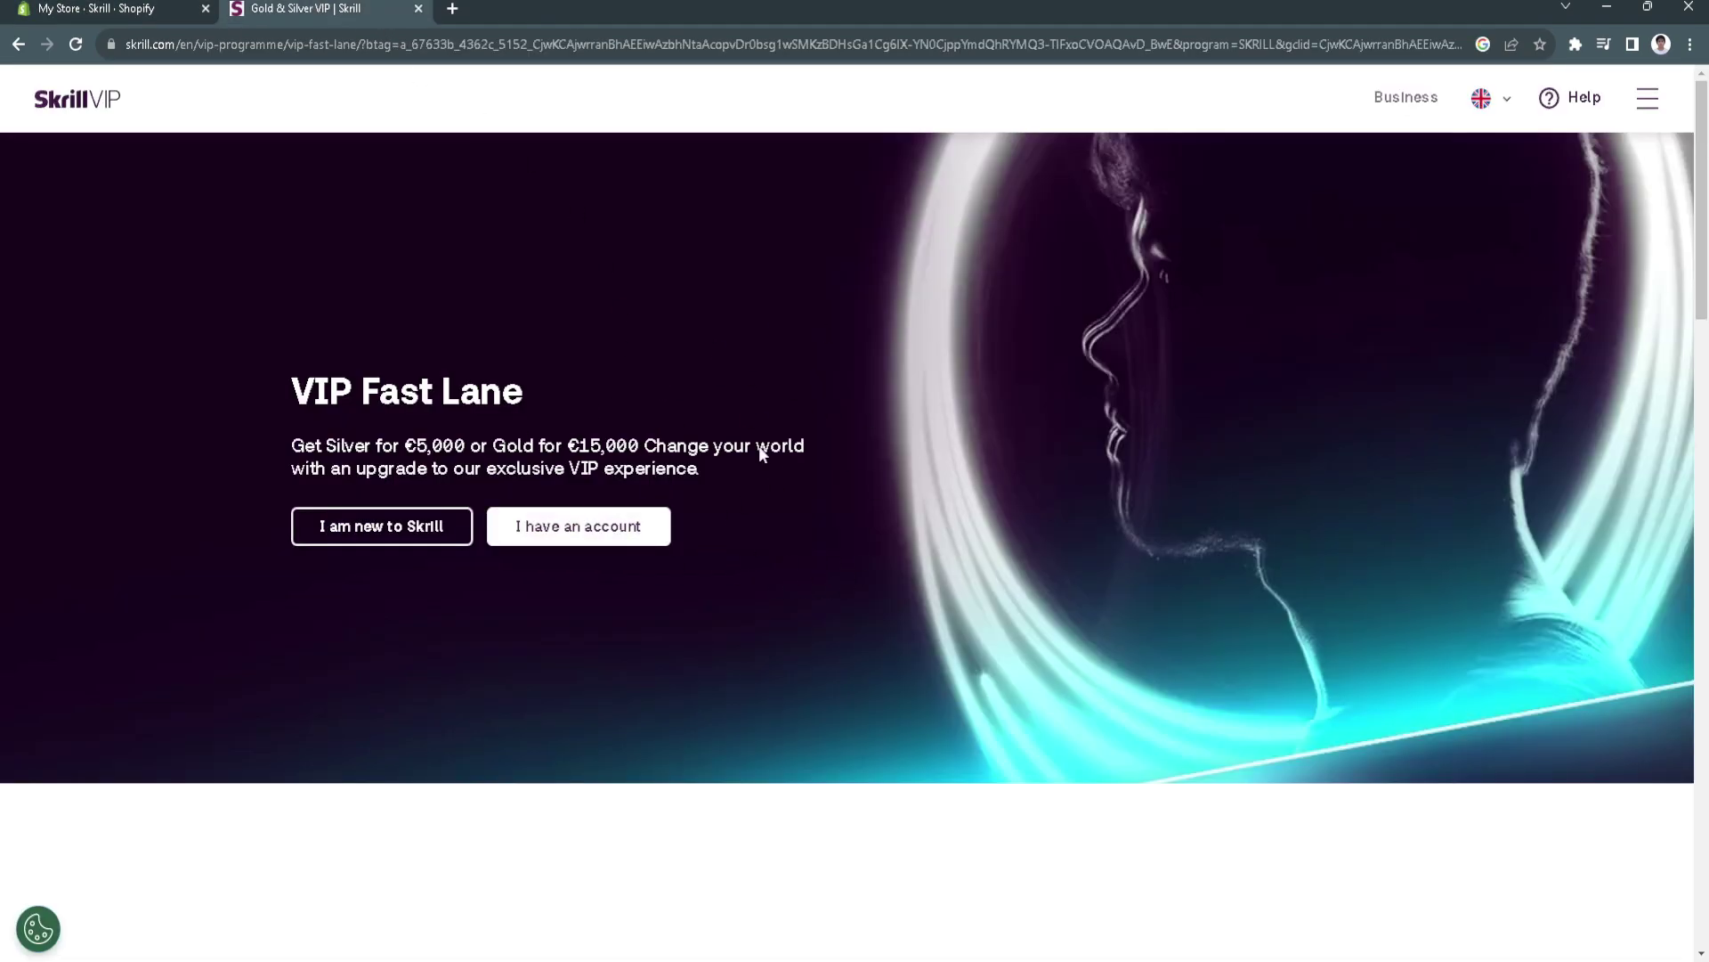
pyautogui.click(123, 9)
pyautogui.scroll(-2, 825, 581)
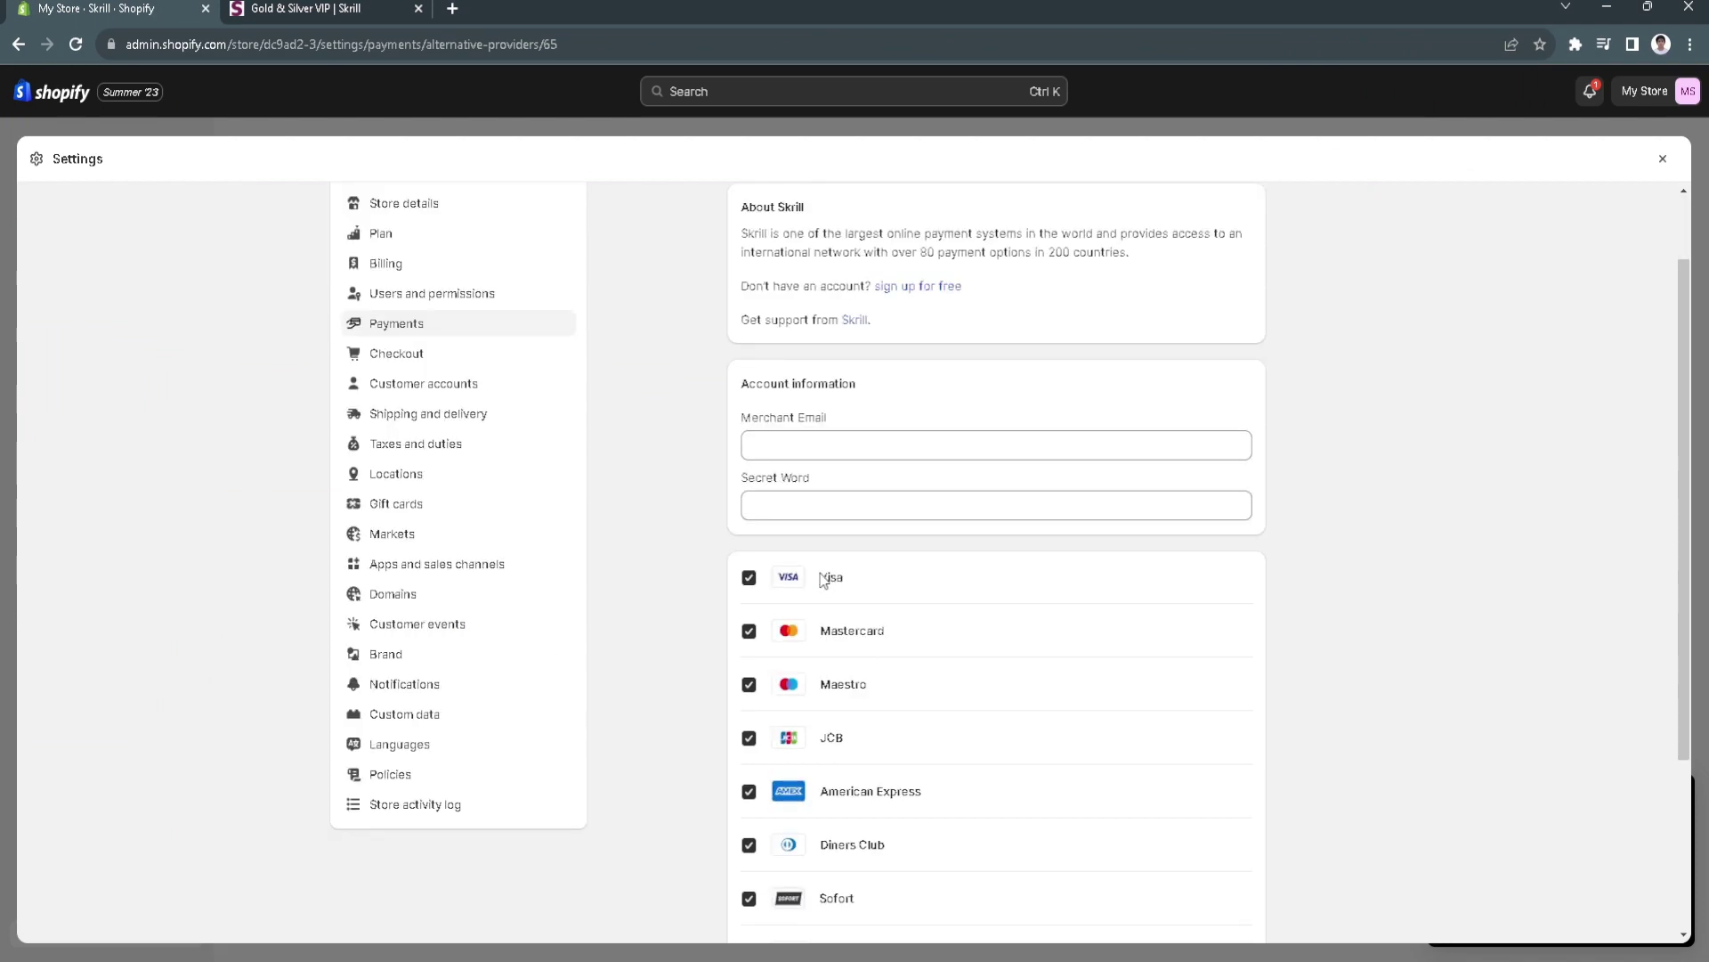
pyautogui.scroll(-1, 823, 582)
pyautogui.scroll(-1, 820, 578)
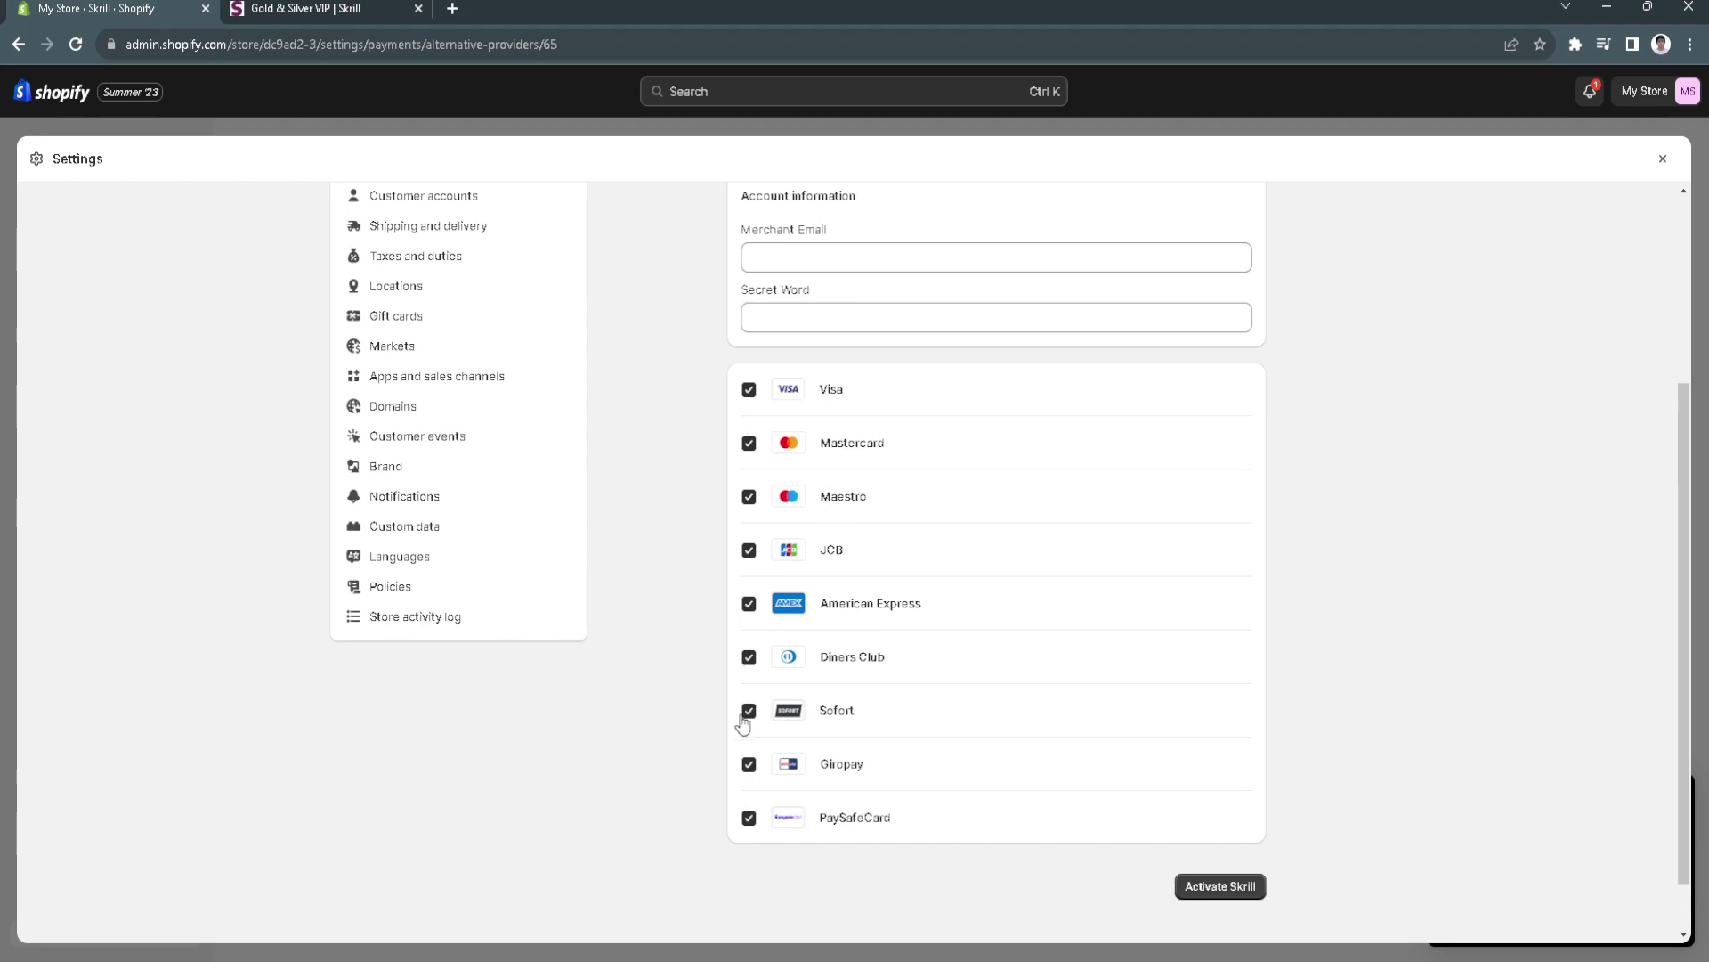
pyautogui.scroll(3, 748, 788)
pyautogui.scroll(-3, 717, 658)
pyautogui.scroll(-1, 1219, 871)
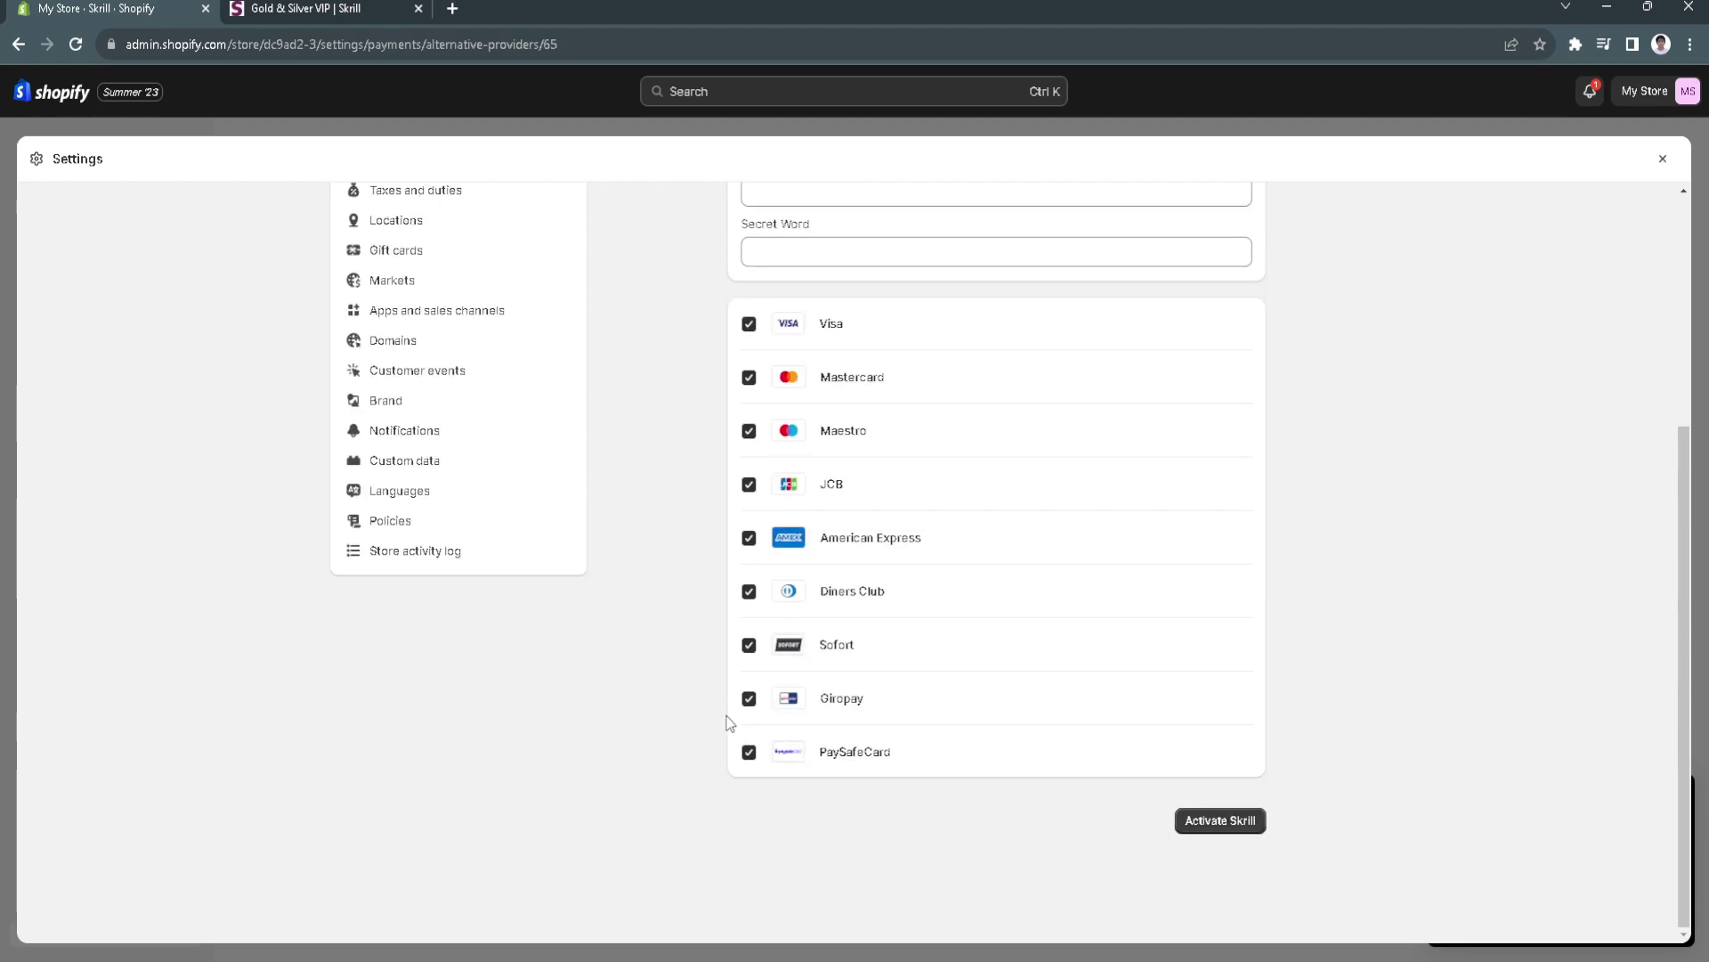
pyautogui.scroll(3, 699, 622)
pyautogui.scroll(3, 699, 622)
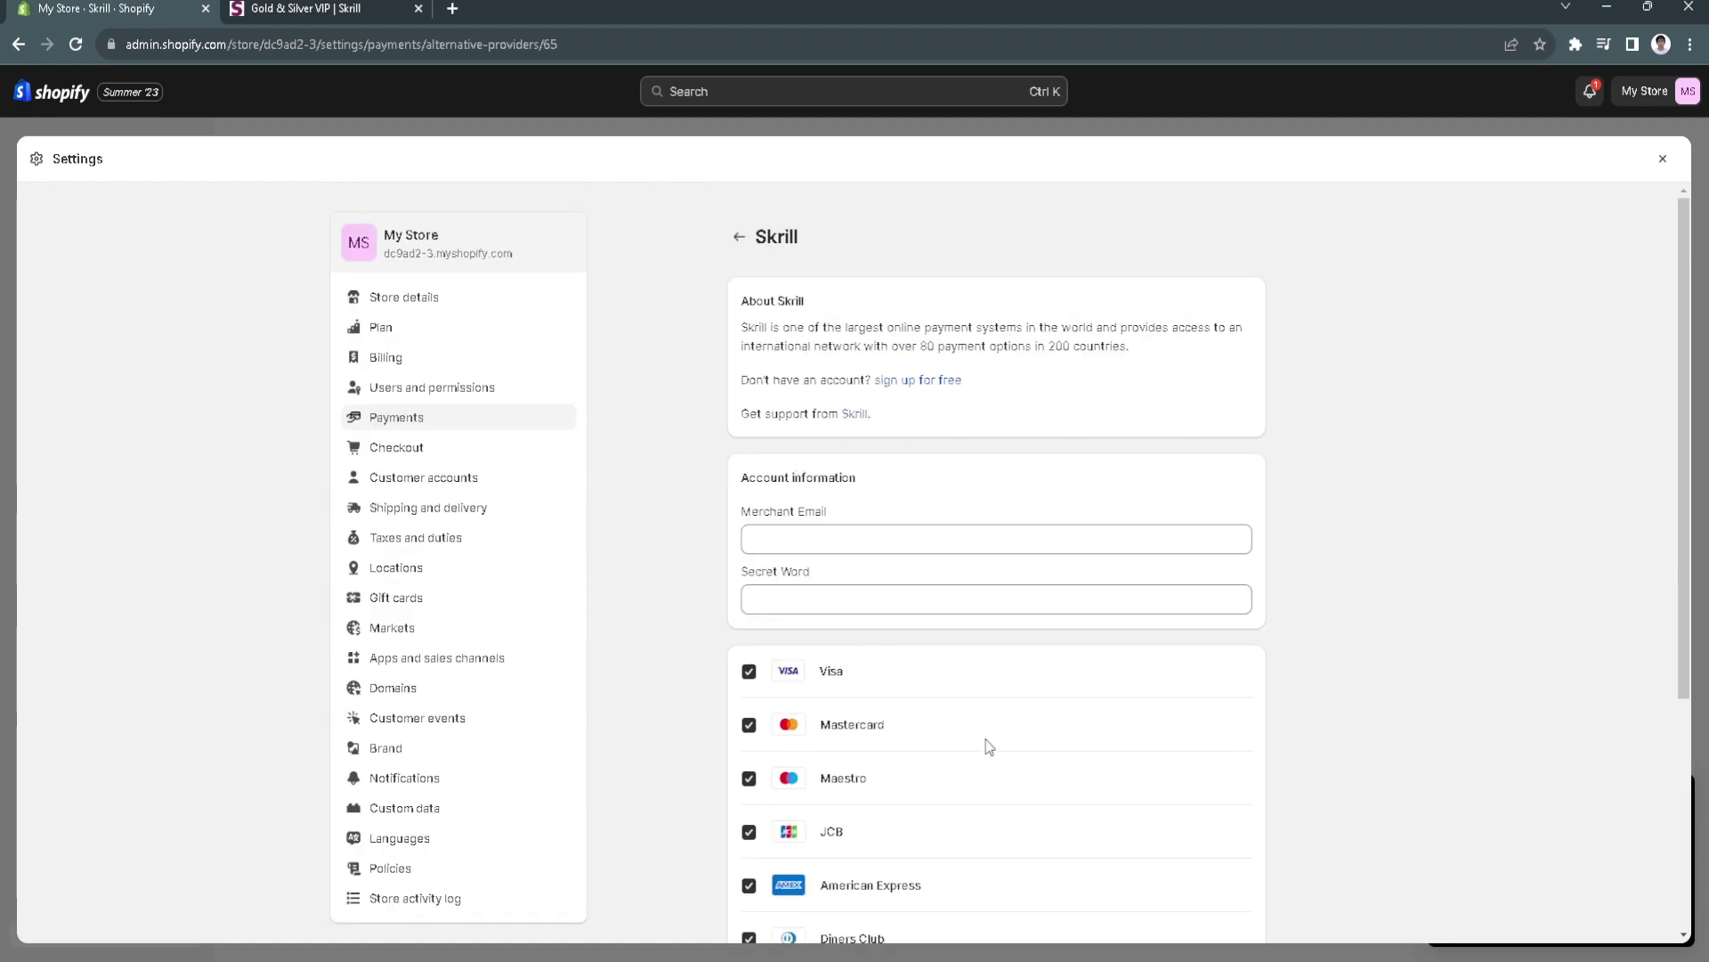
pyautogui.scroll(-1, 1152, 894)
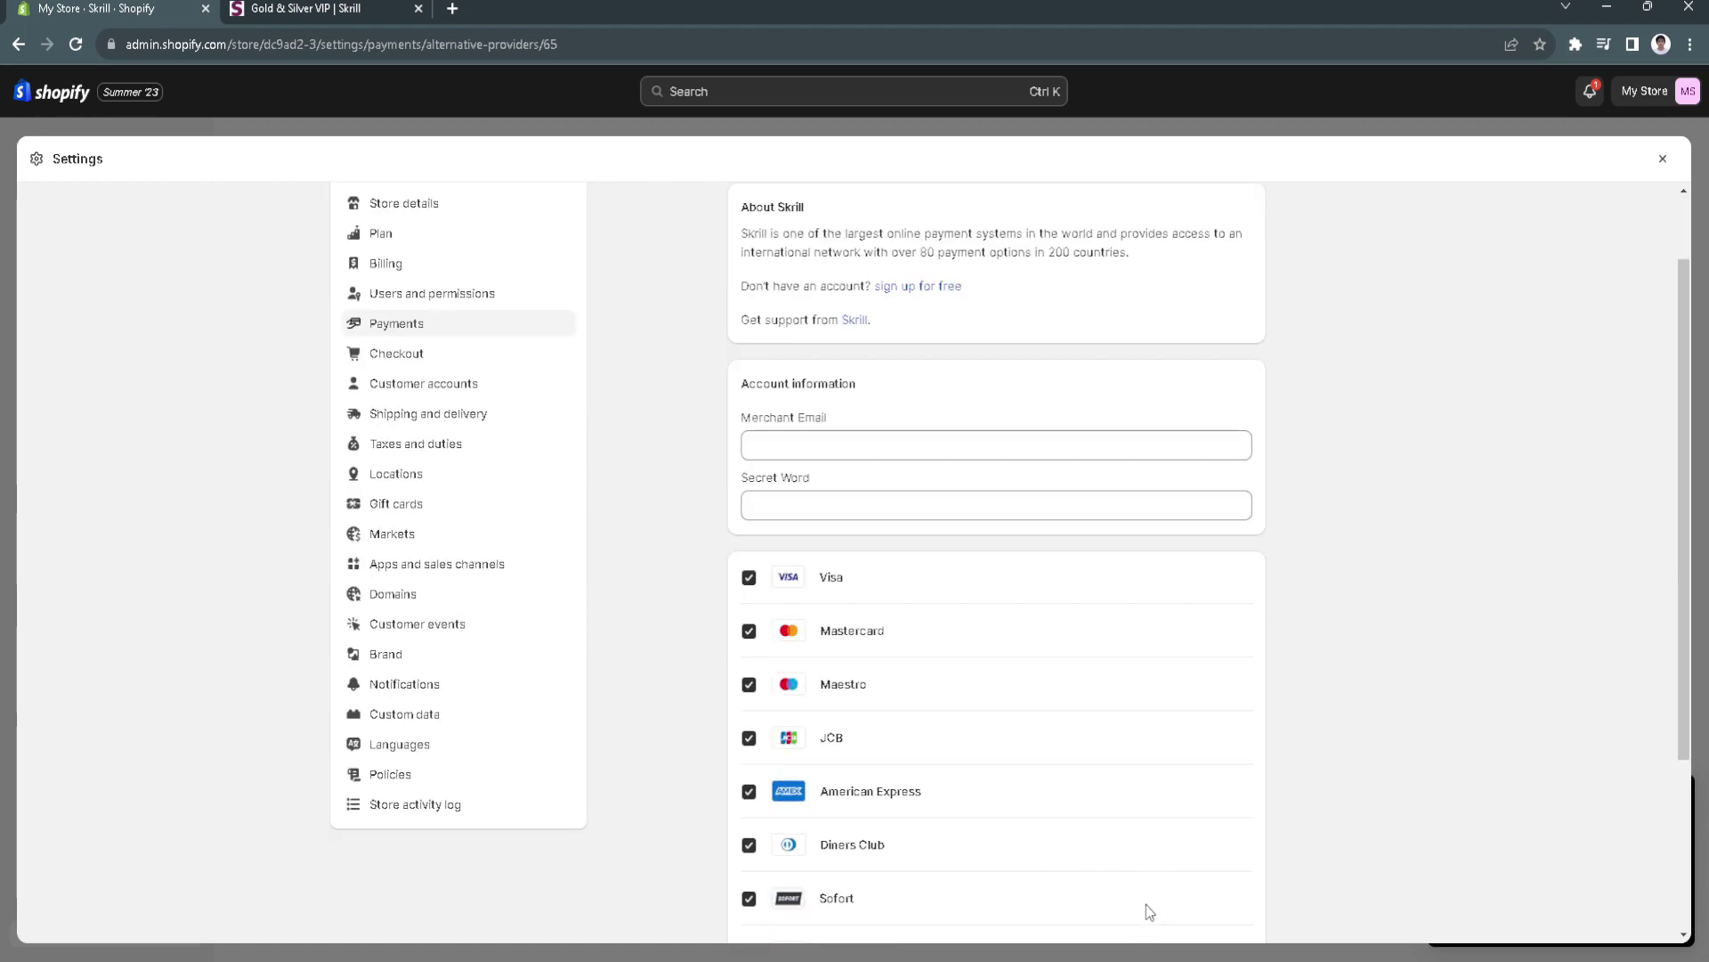